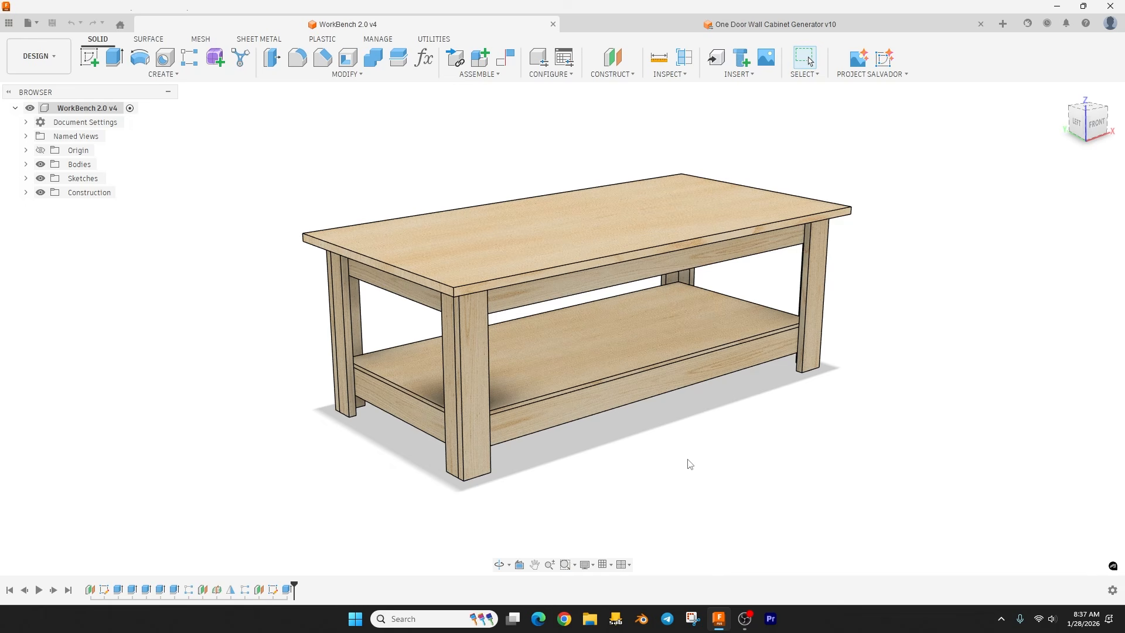
Step: Review the workbench design's user parameters
shift+middle_drag(655, 473, 673, 445)
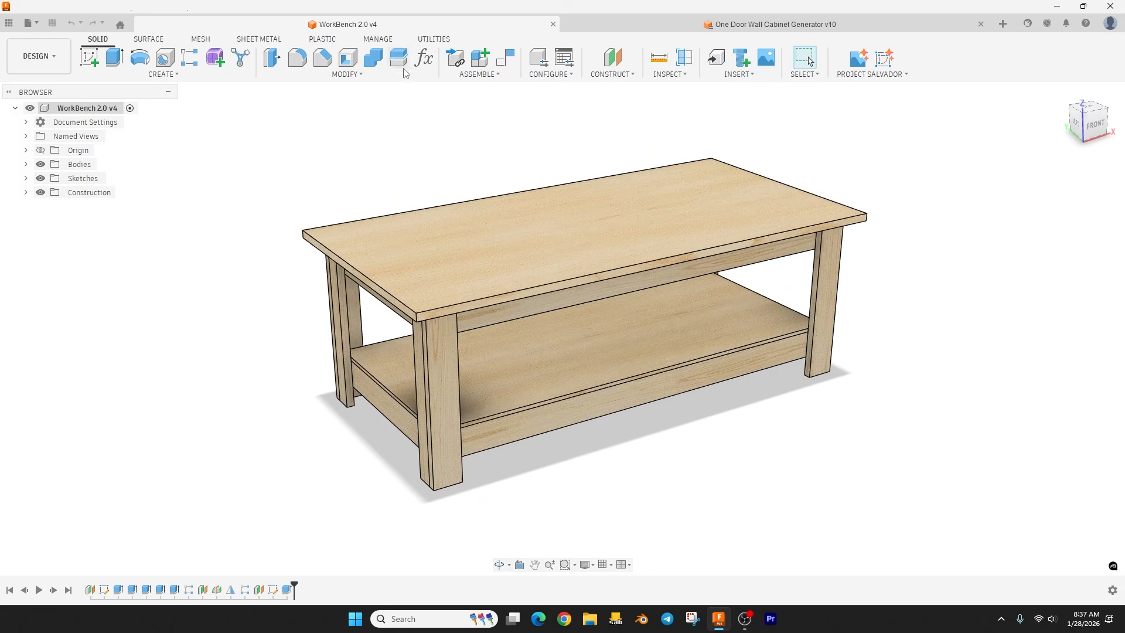
click(423, 59)
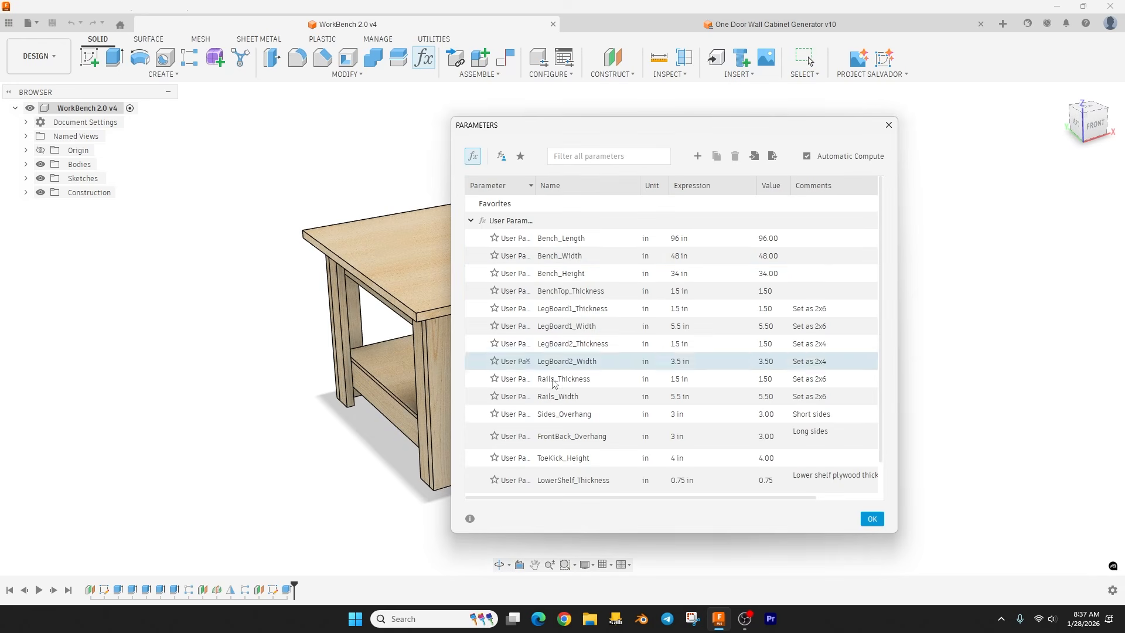
click(889, 125)
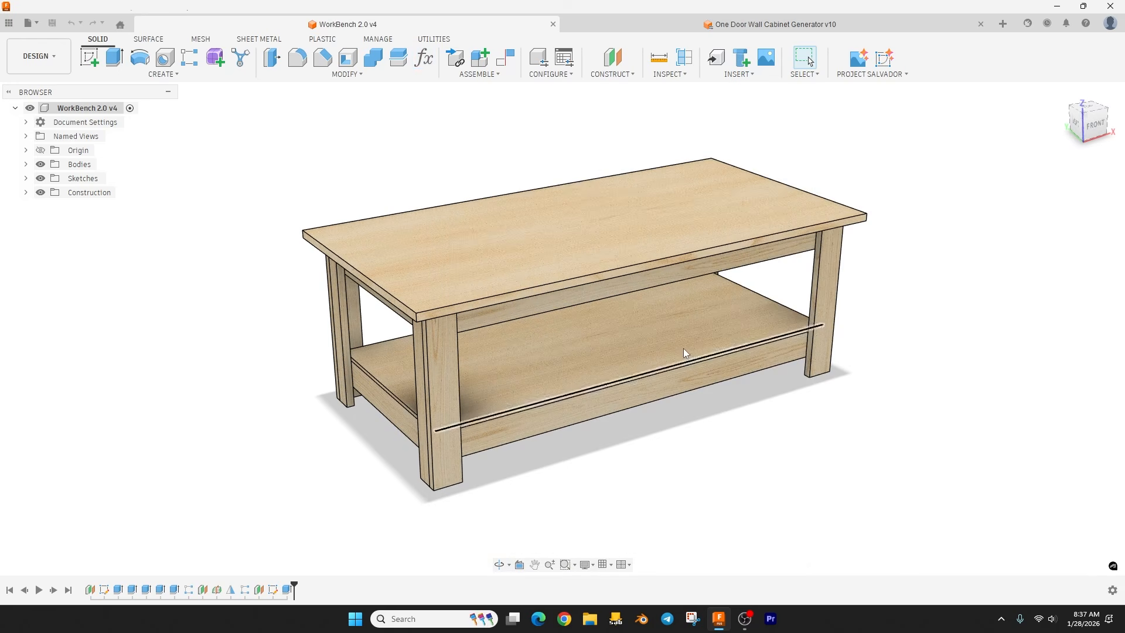
Step: In the One Door Wall Cabinet Generator design, switch the configuration to 36x9 and back to 36x18
click(651, 24)
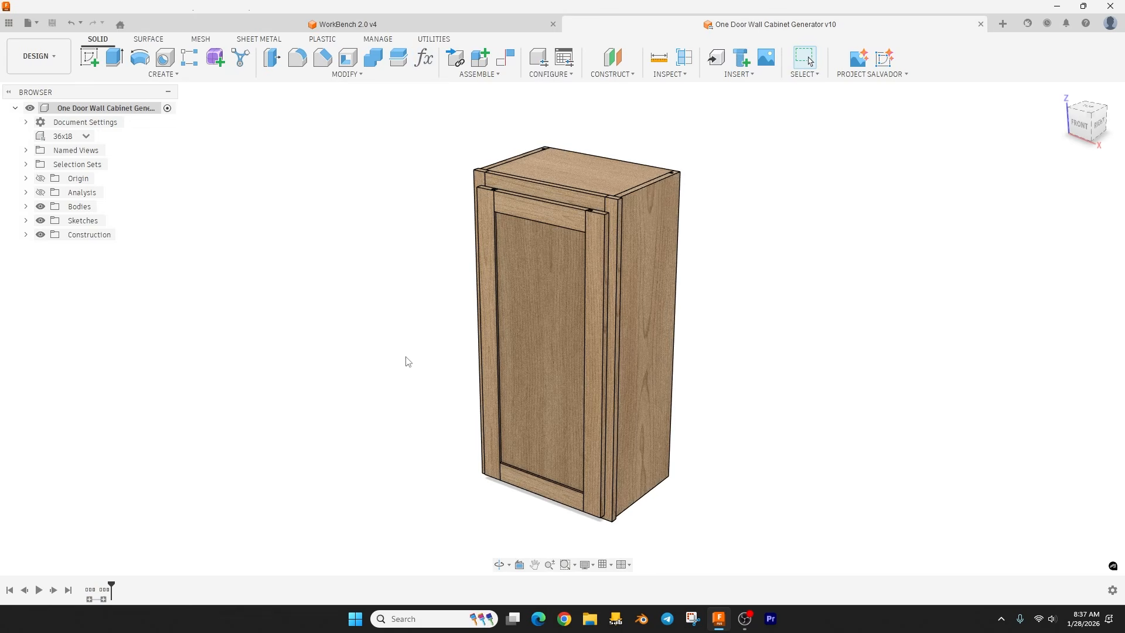
mouse_move(407, 358)
shift+middle_down()
mouse_move(378, 337)
mouse_move(412, 357)
shift+middle_up()
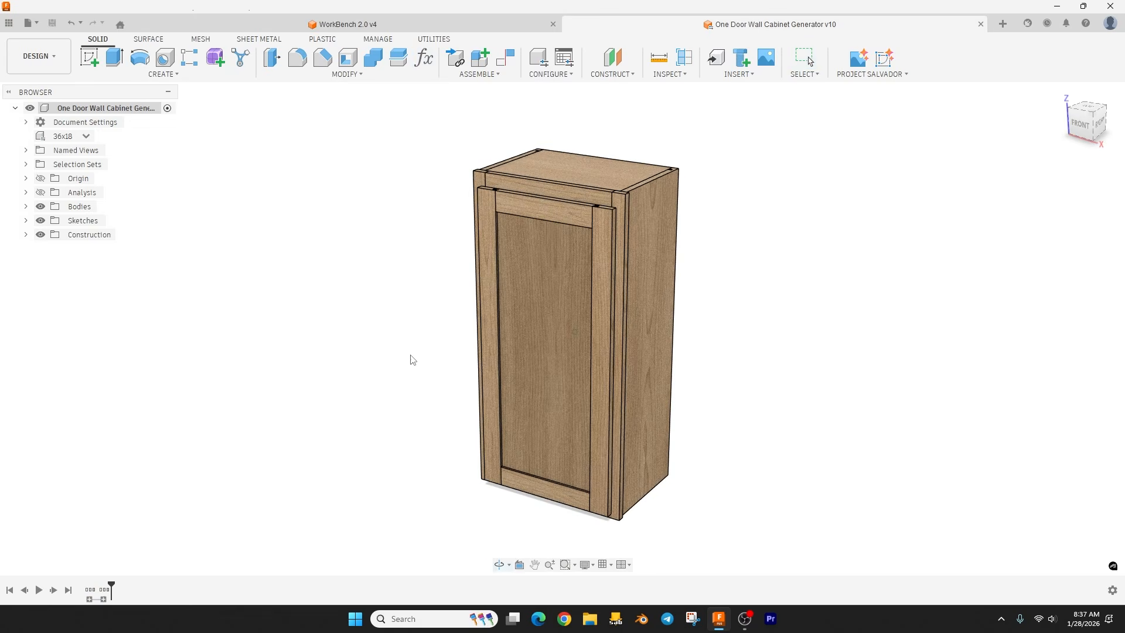
click(86, 136)
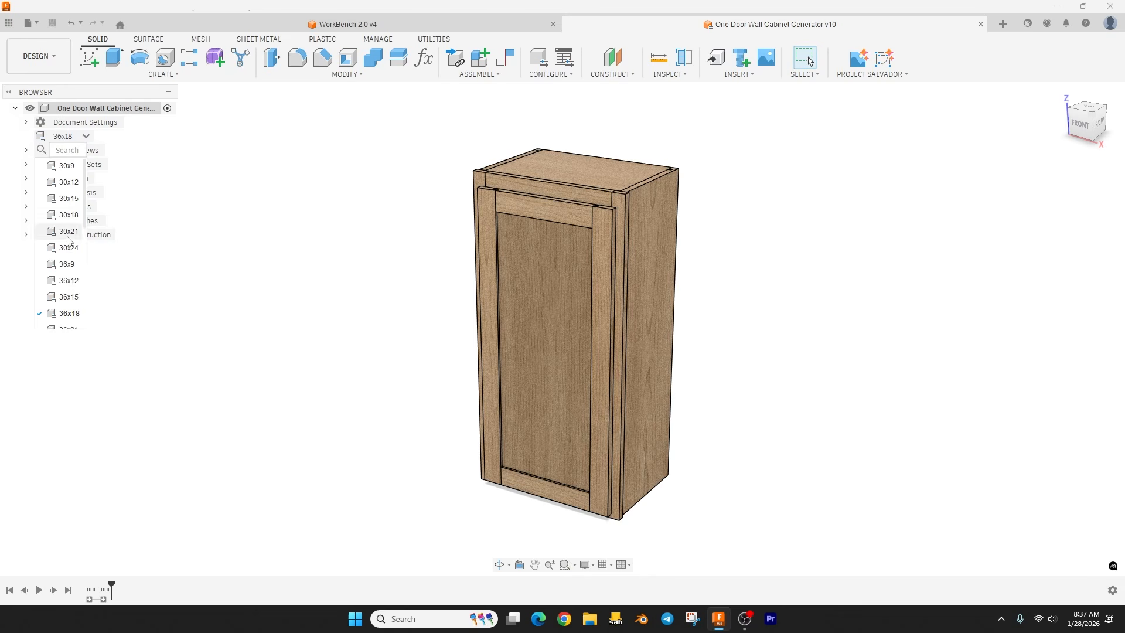
scroll(67, 234, down, 1)
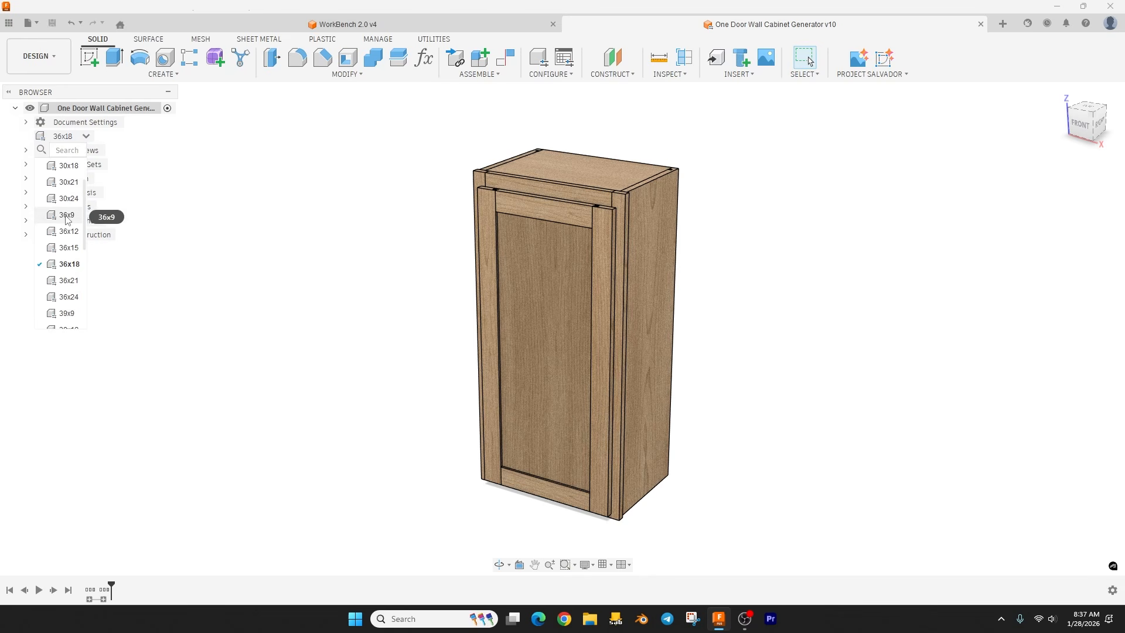
click(67, 216)
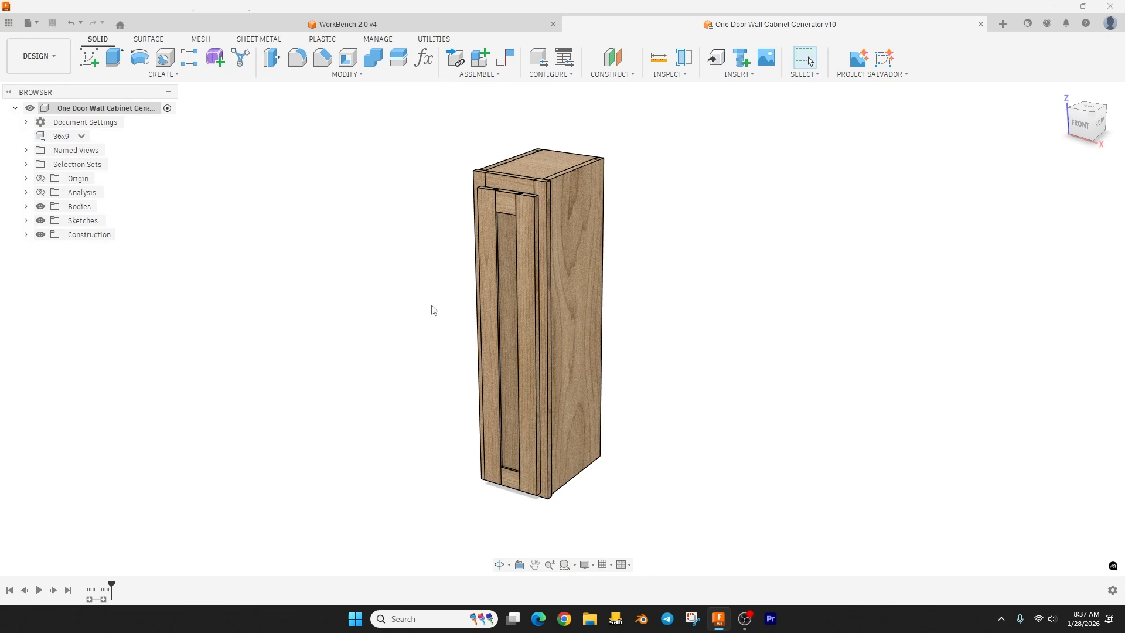
click(81, 136)
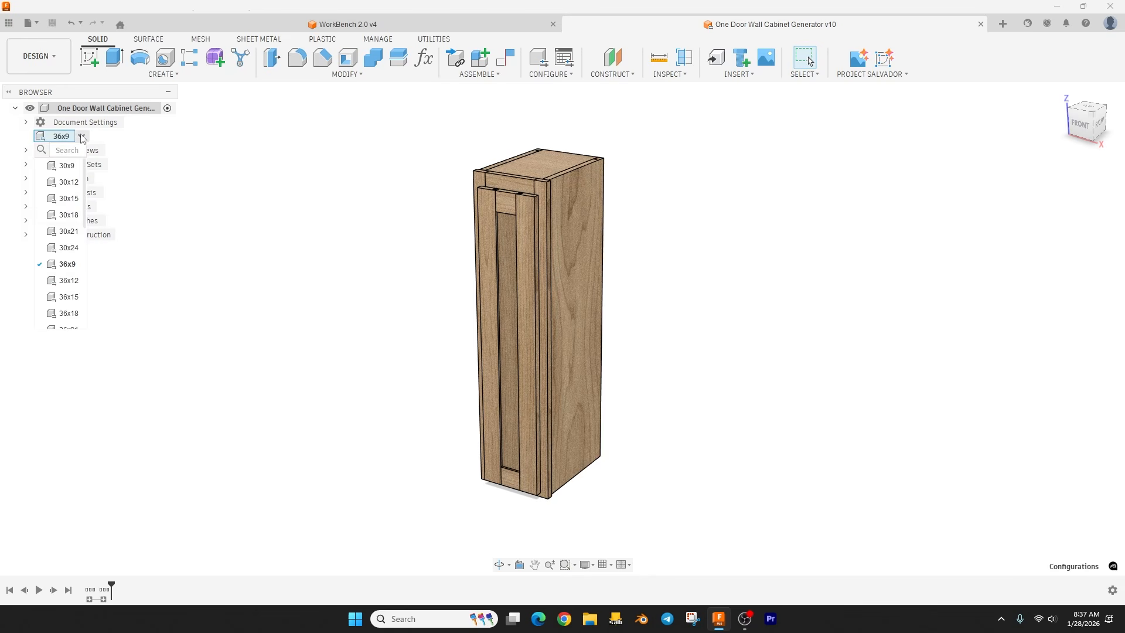
click(68, 315)
Step: Review the wall cabinet's full list of user parameters
click(428, 59)
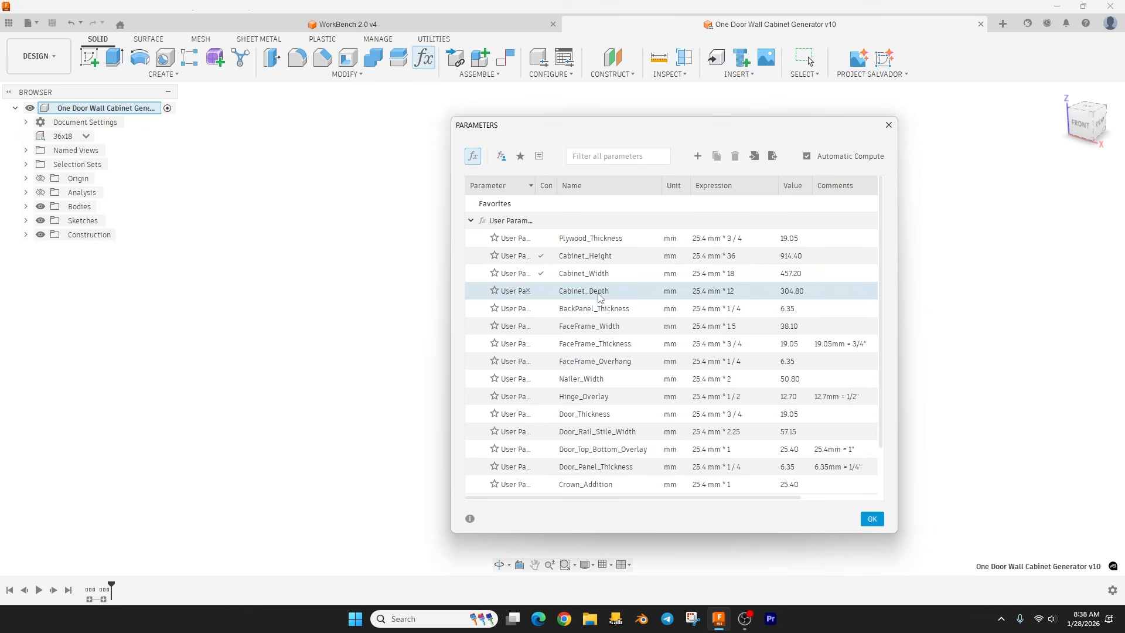
scroll(601, 298, down, 2)
click(889, 125)
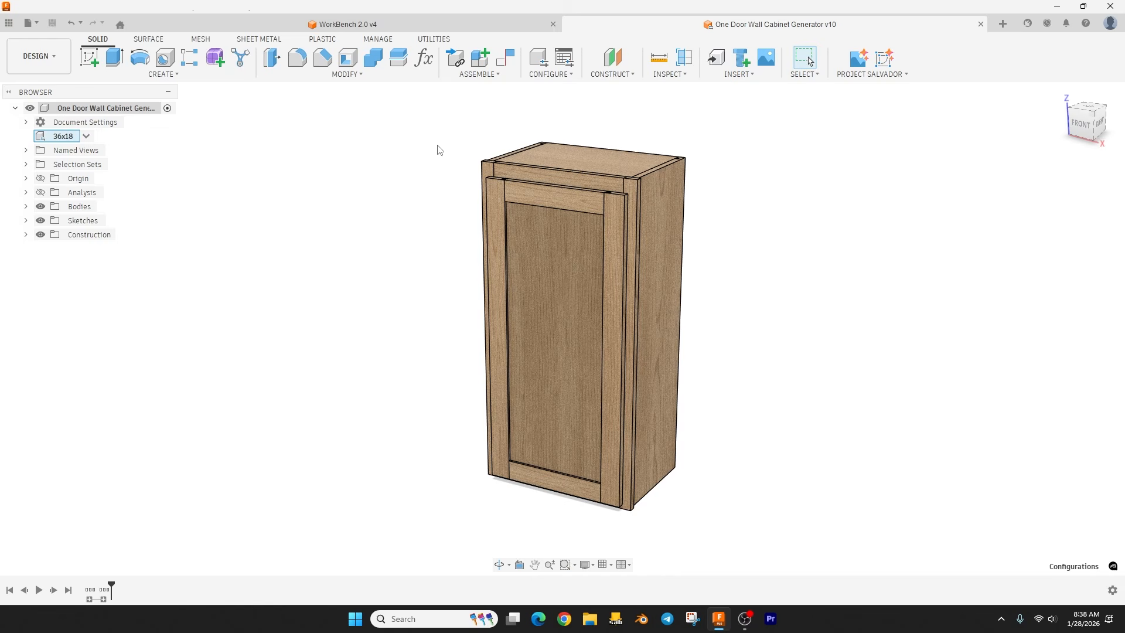
Step: Create a new Python script named CutListGenerator in the default scripts folder and close the script manager
click(432, 39)
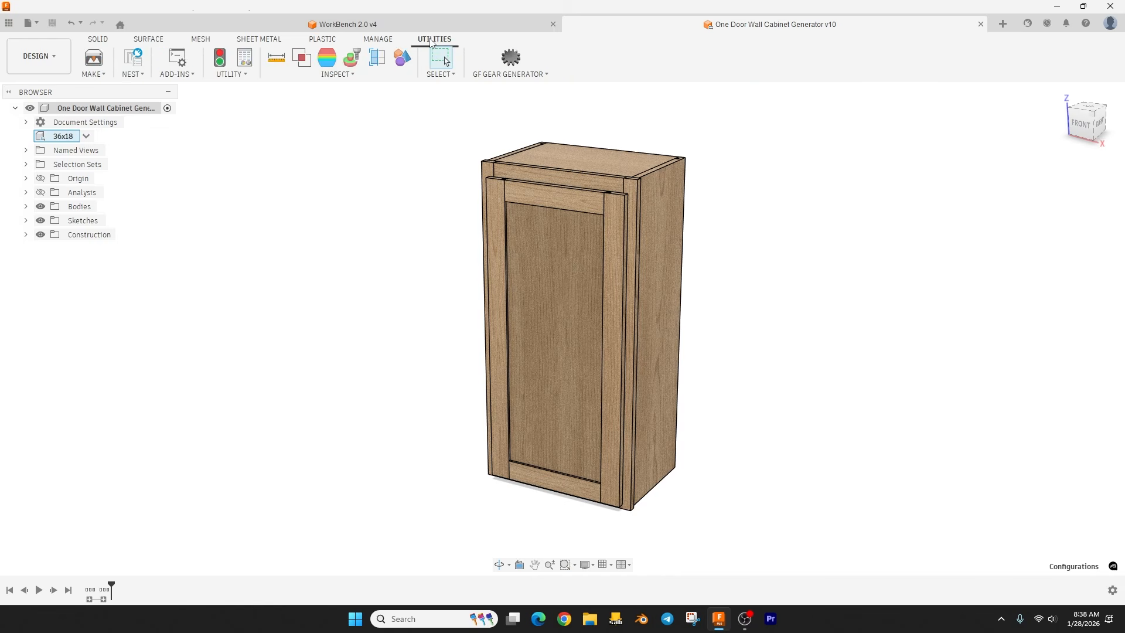
click(179, 61)
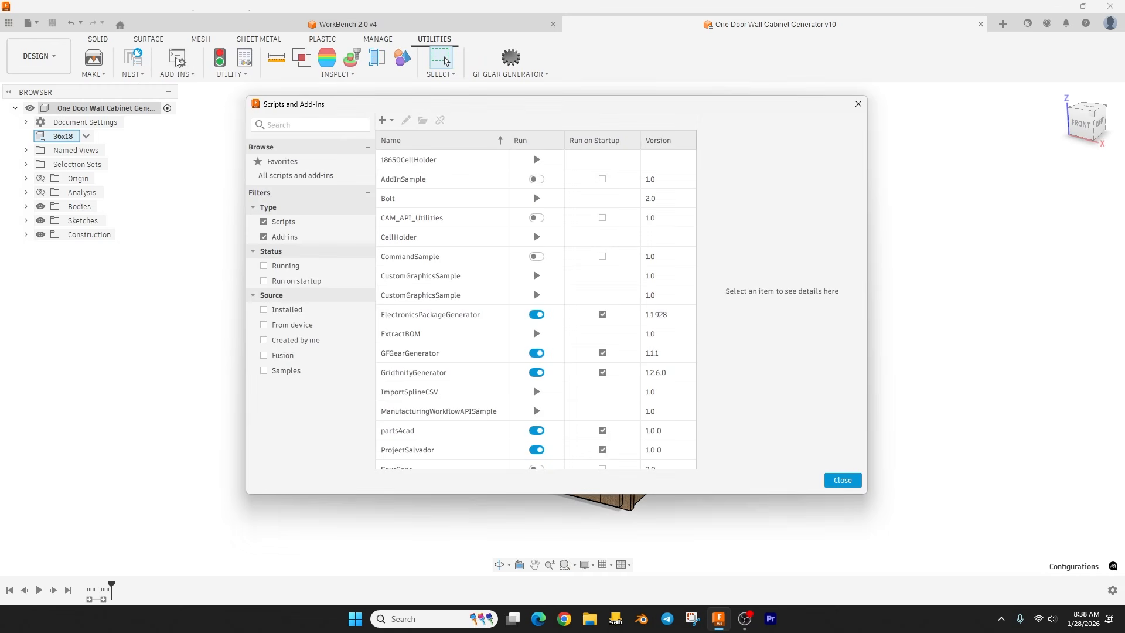
click(382, 121)
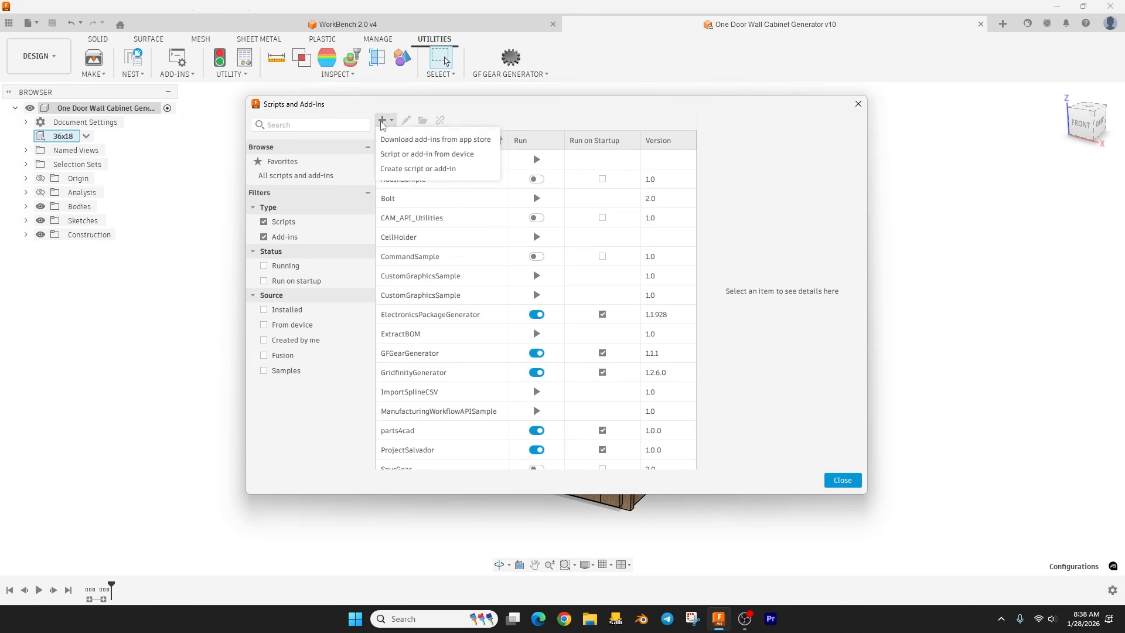
click(396, 170)
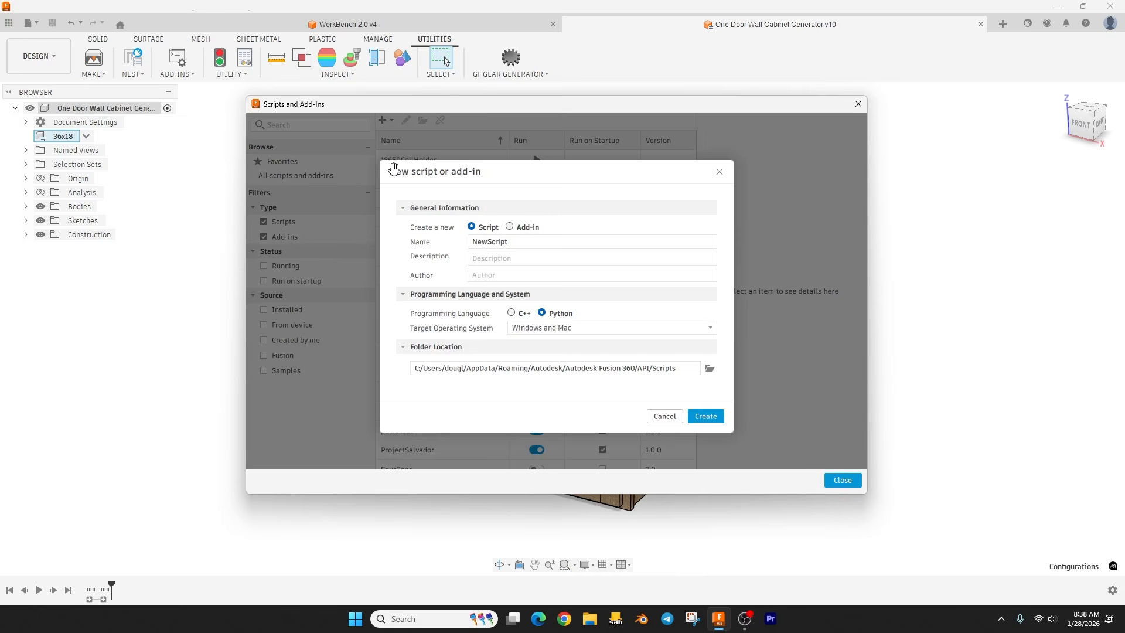
drag(533, 245, 474, 254)
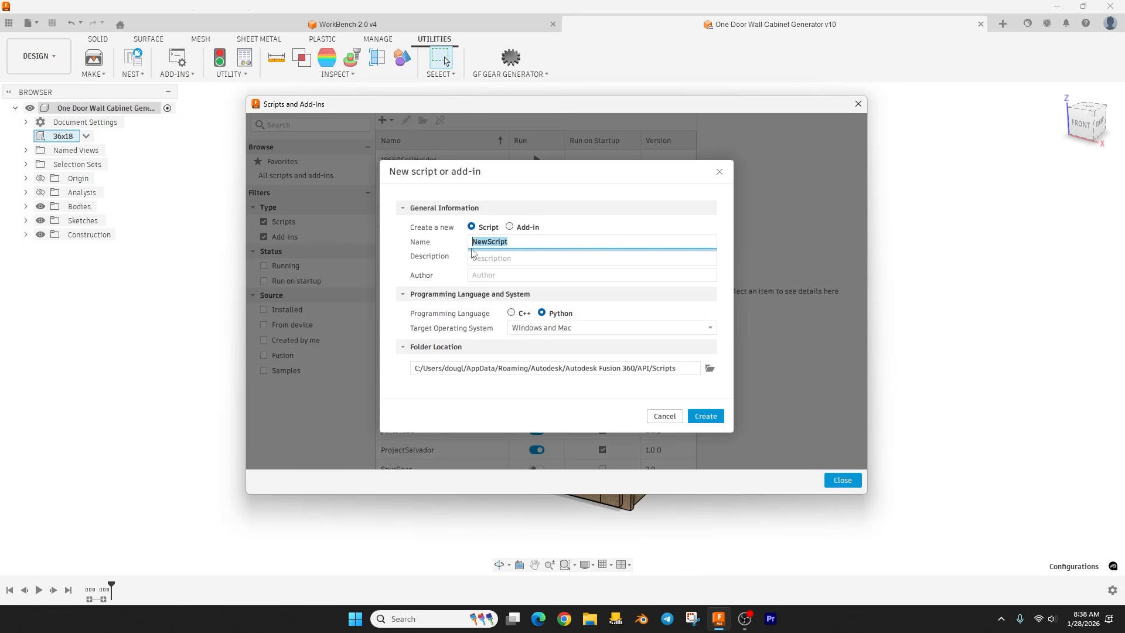
text(CutListGenerator)
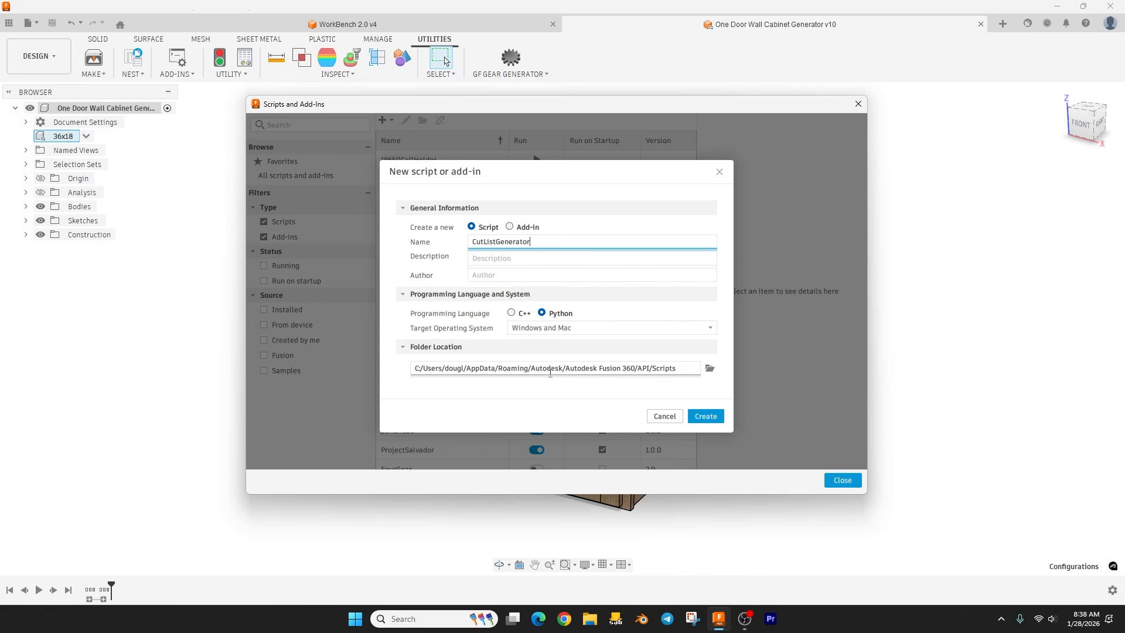
click(705, 416)
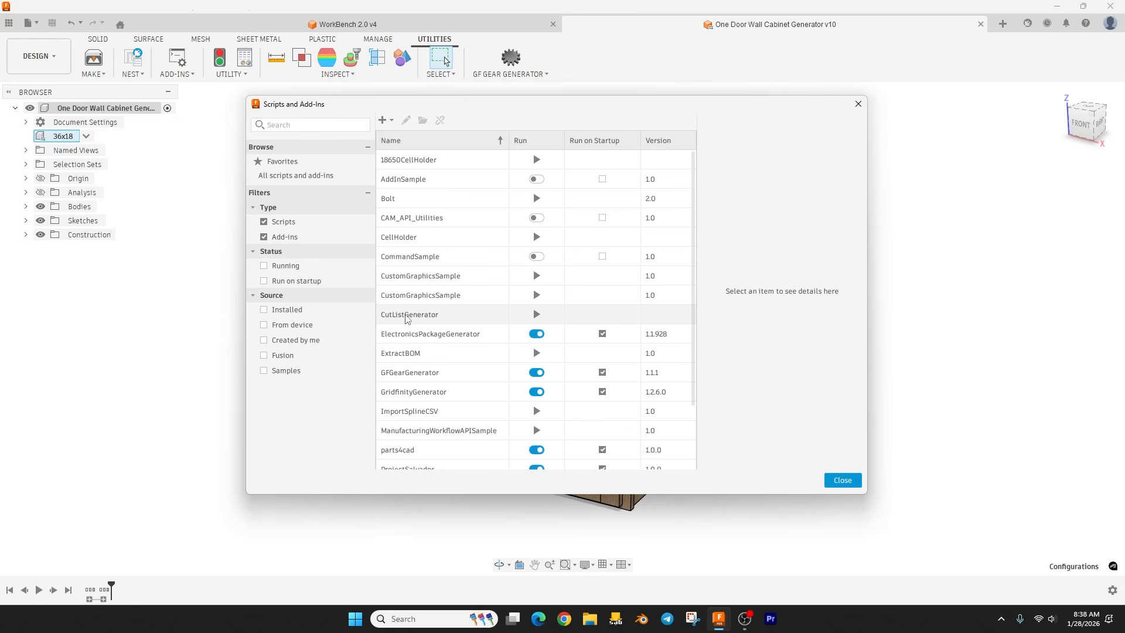
click(859, 103)
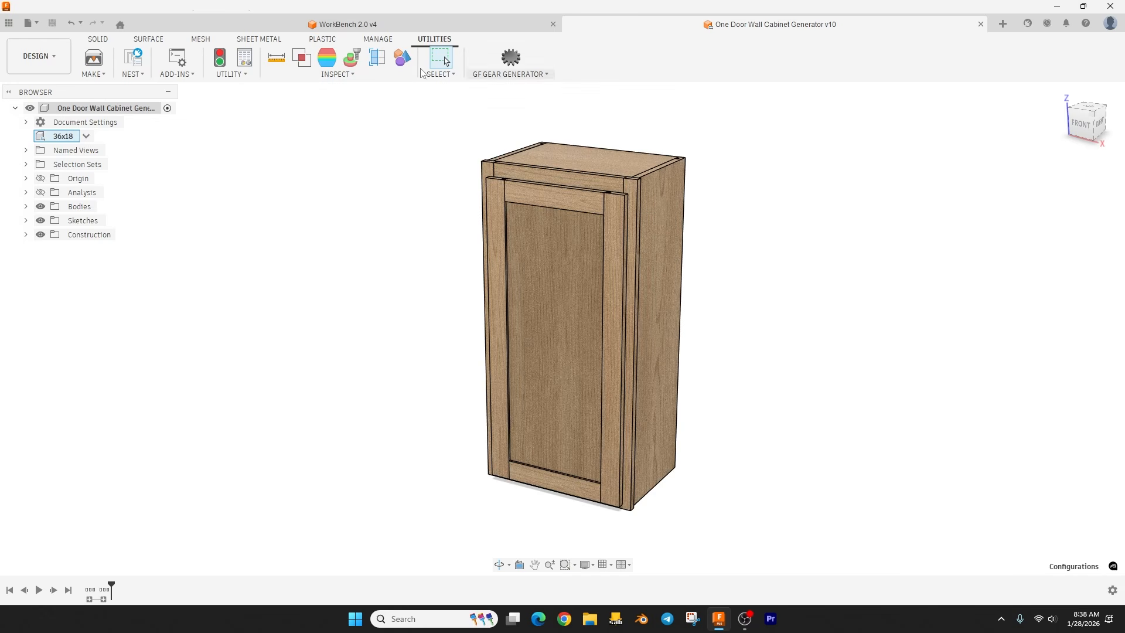
Step: Open the CutListGenerator script's file location and clear the modelling window away so the folder sits over the desktop
click(177, 59)
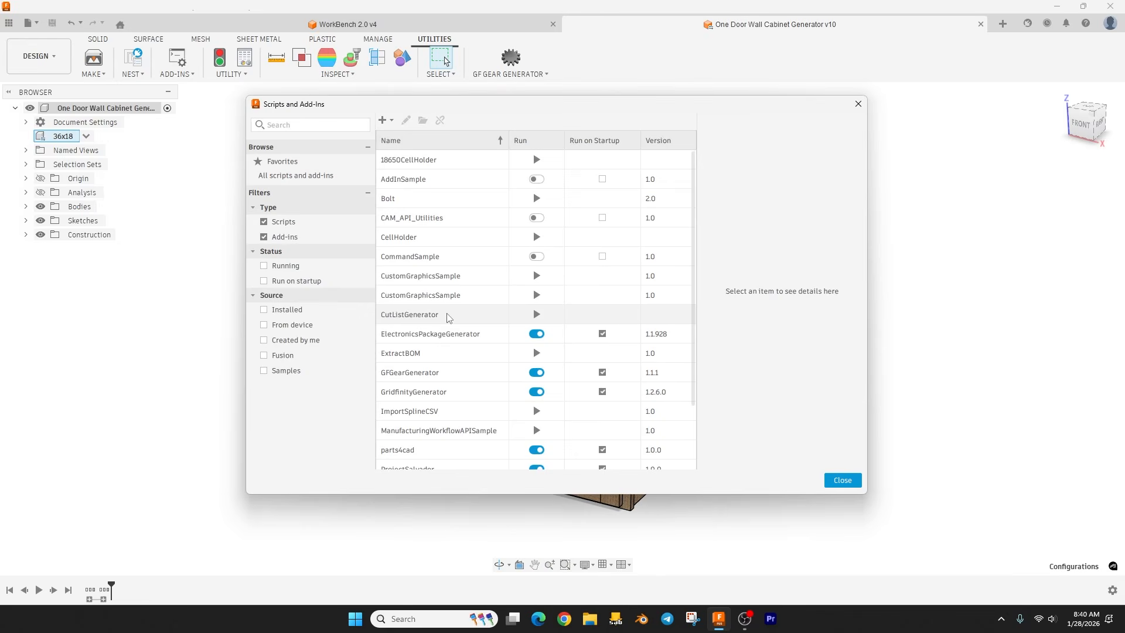
right_click(426, 317)
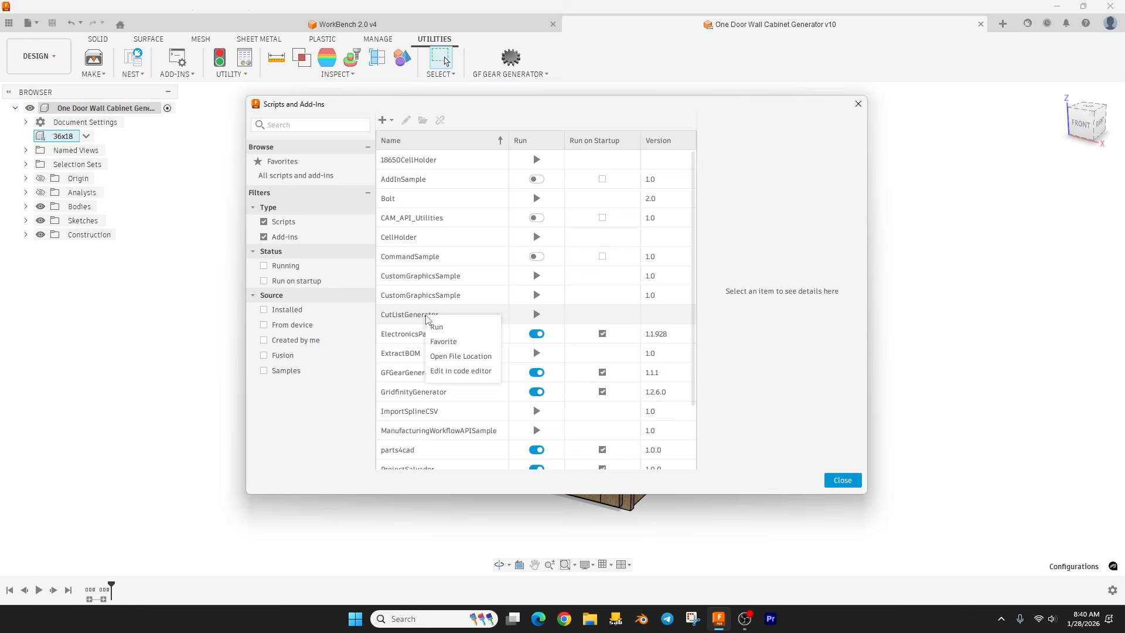
click(450, 357)
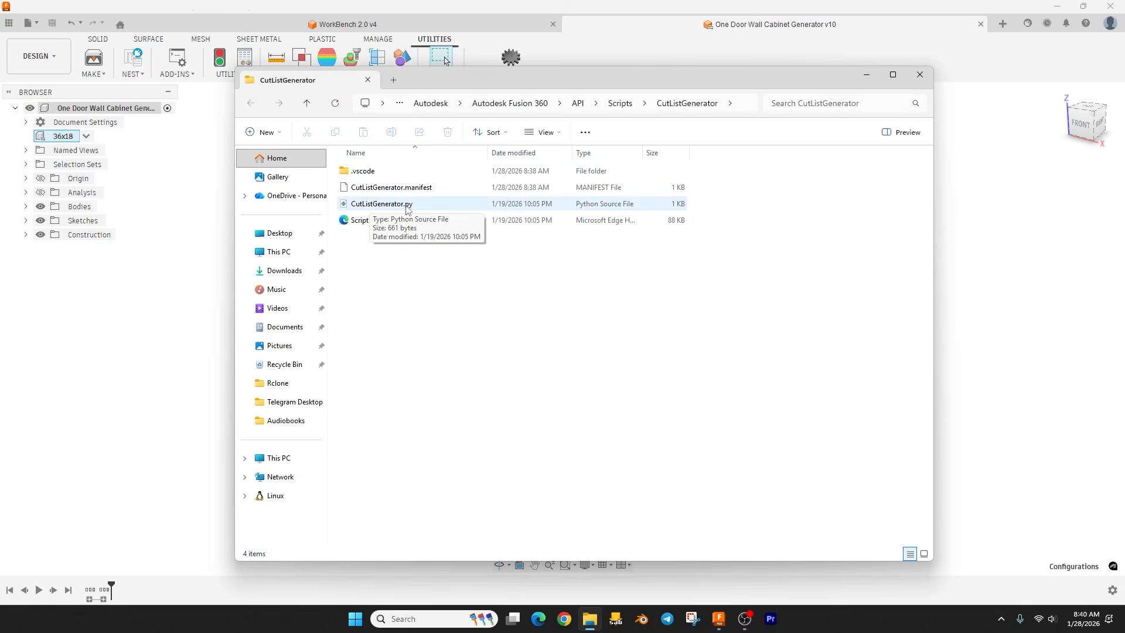
drag(804, 76, 785, 86)
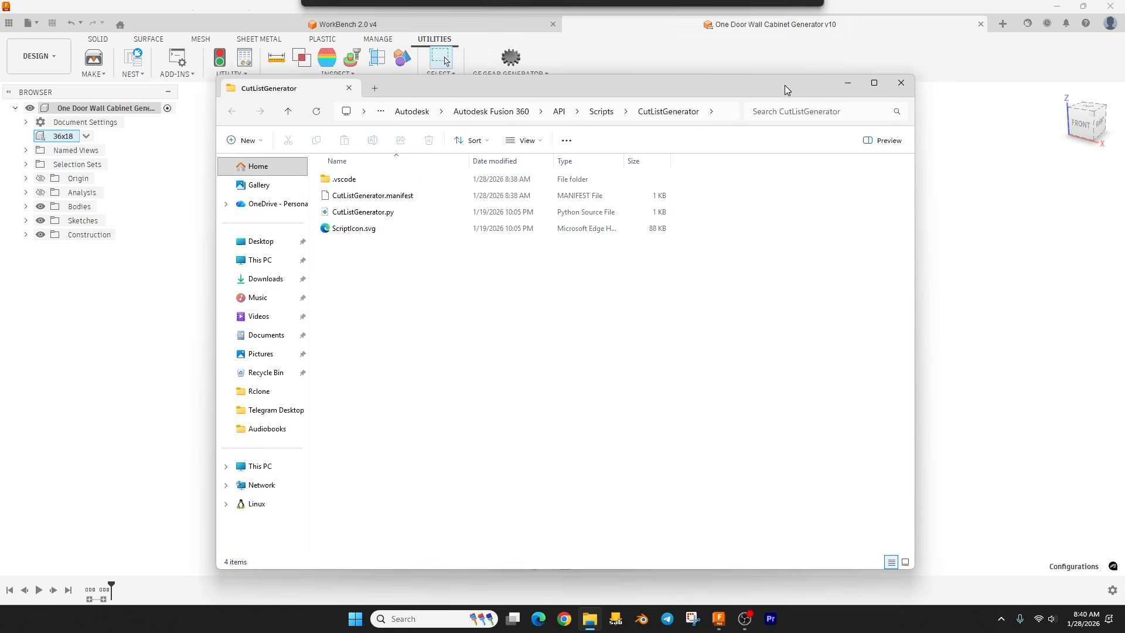
click(945, 61)
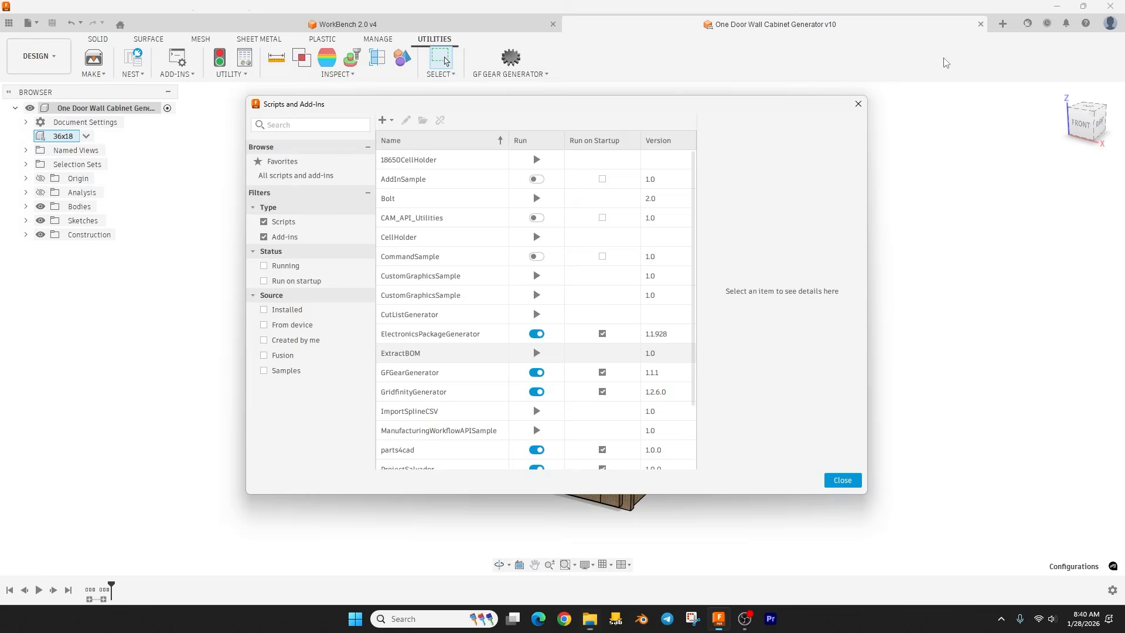
click(858, 103)
click(1056, 7)
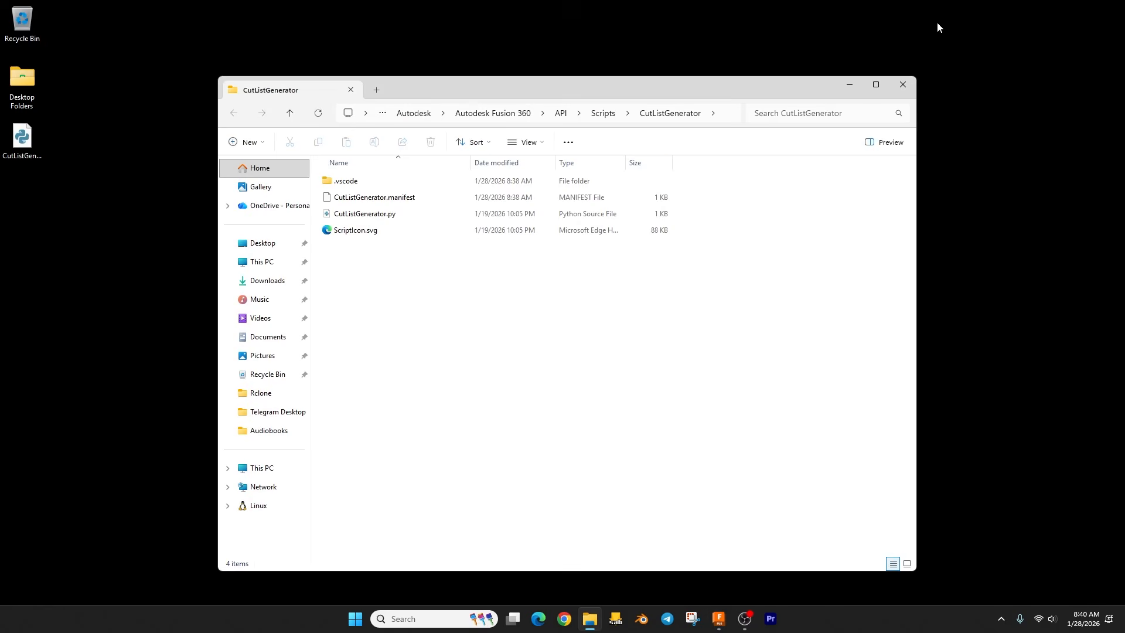
drag(603, 93, 618, 80)
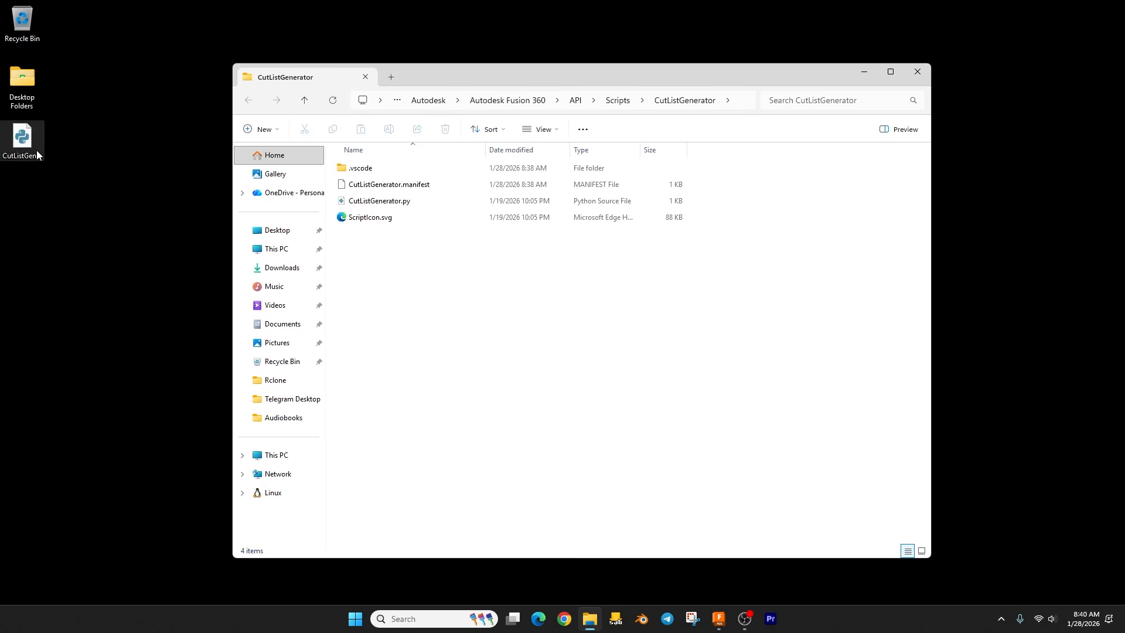
Step: Replace CutListGenerator.py in the script folder with the CutListGenerator.py file from the desktop, and close the folder
click(24, 142)
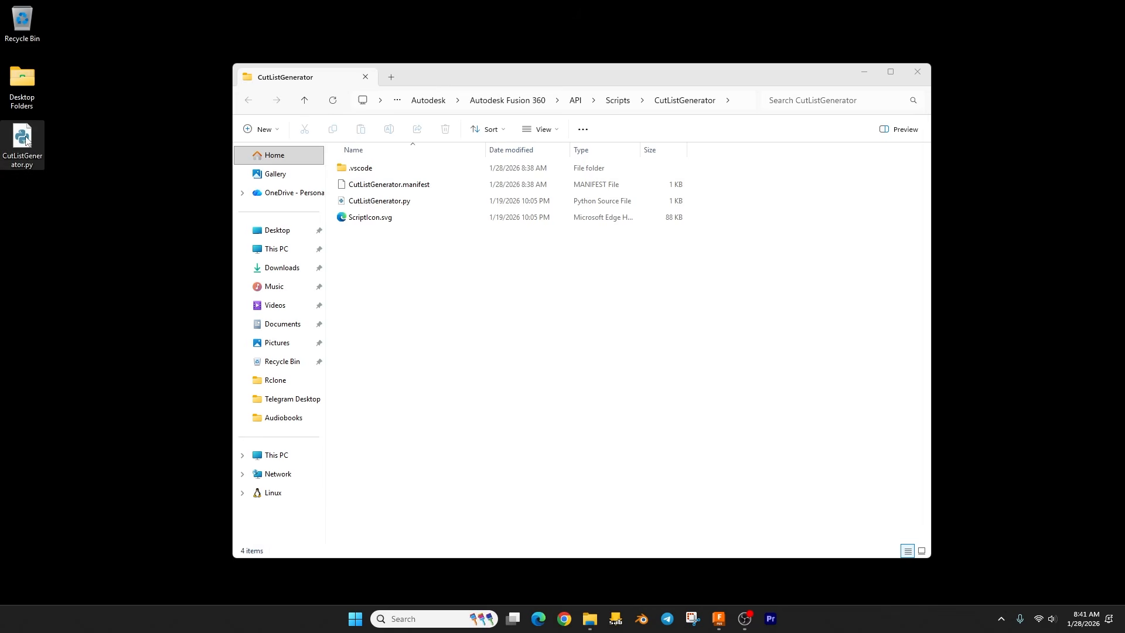
drag(24, 139, 442, 272)
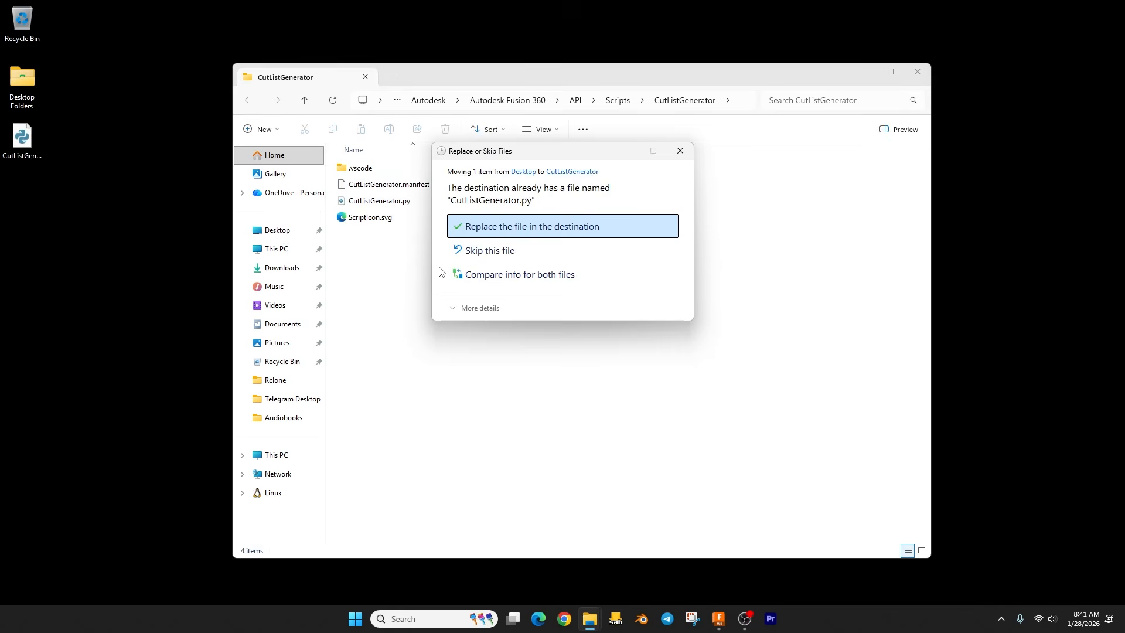
click(521, 229)
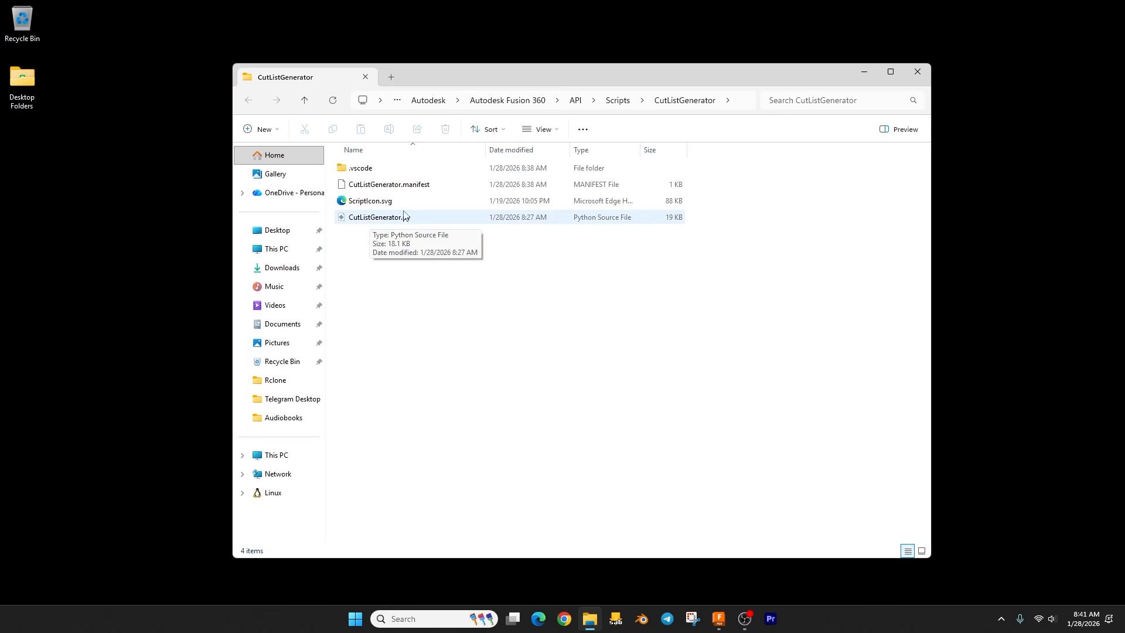
click(918, 72)
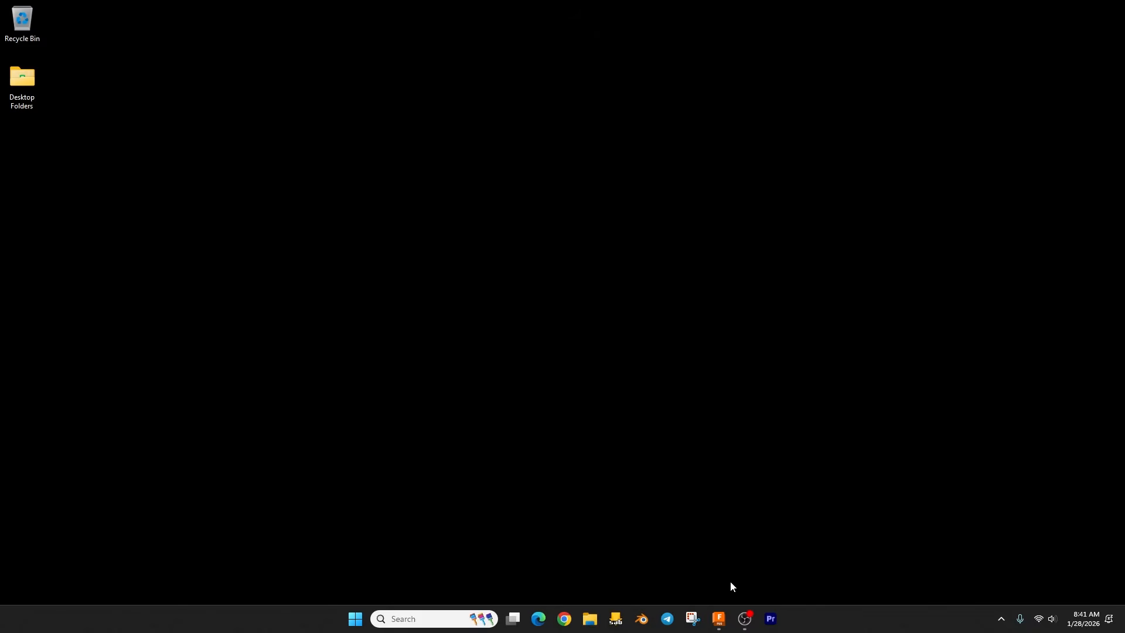
Step: Switch back to Fusion, run the CutListGenerator script on the wall cabinet, and choose to export its cut list as CSV only
click(719, 618)
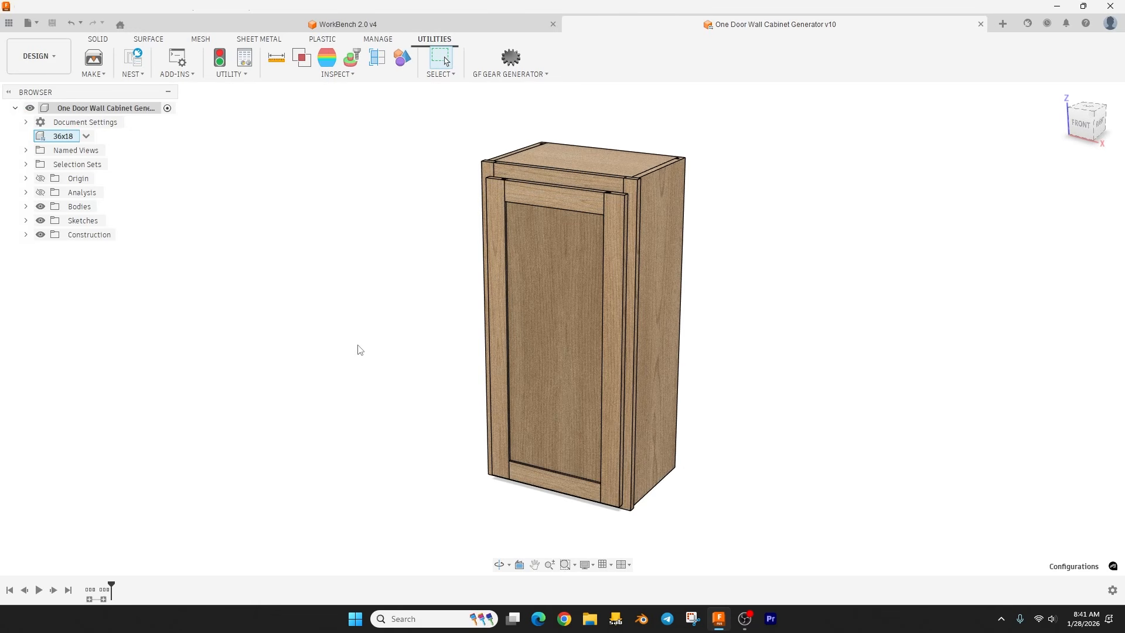
mouse_move(364, 350)
middle_down()
mouse_move(342, 340)
mouse_move(377, 351)
mouse_move(352, 346)
middle_up()
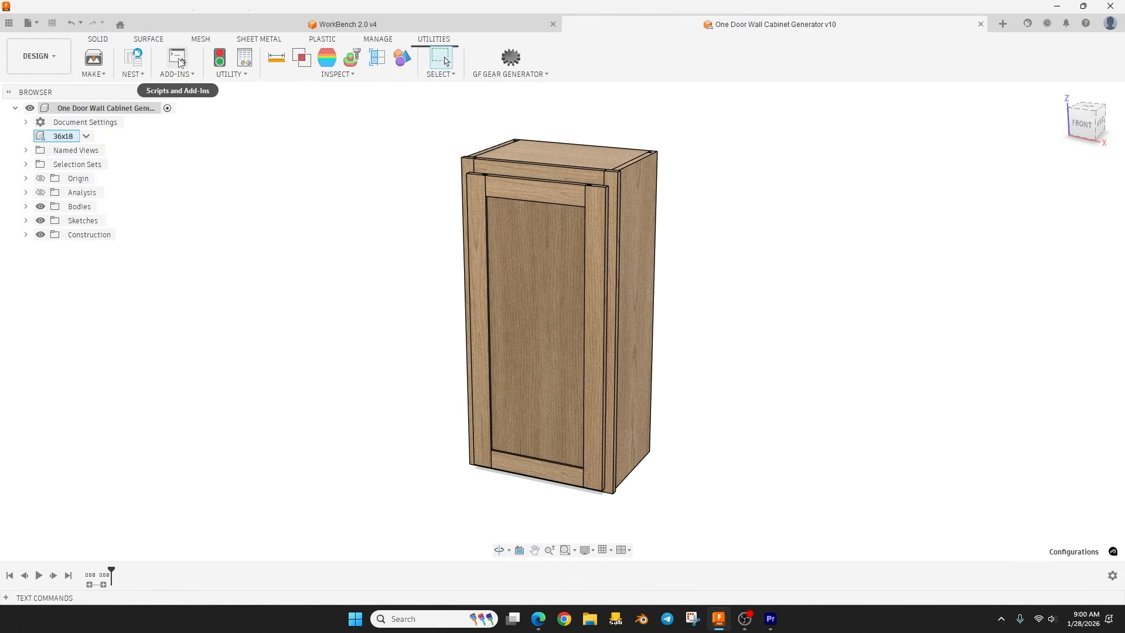
click(178, 60)
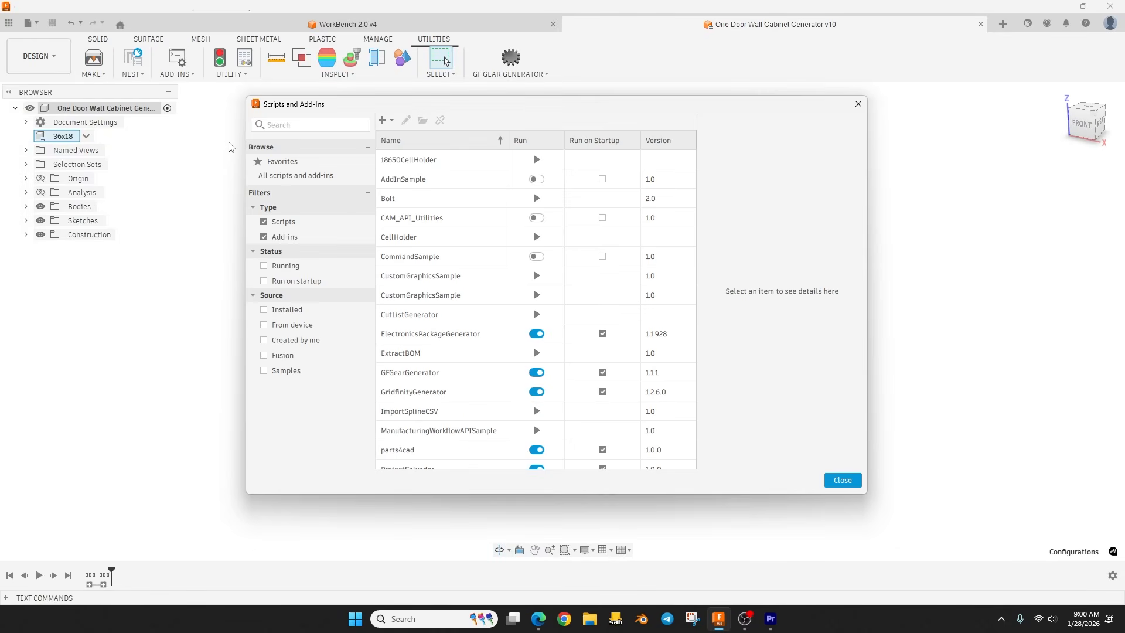
click(537, 315)
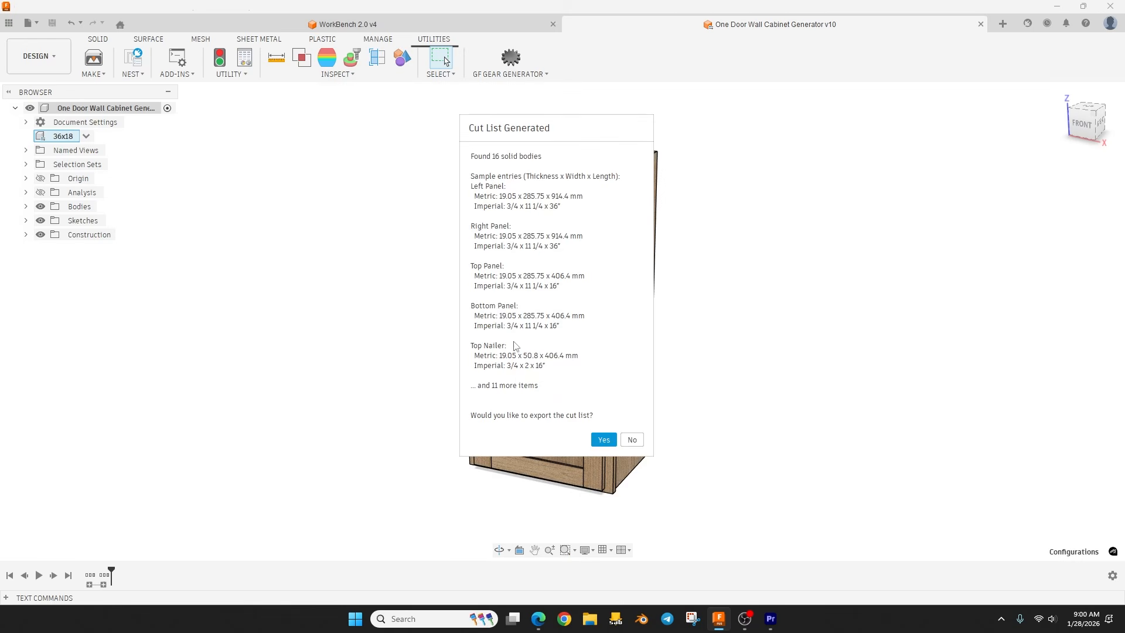
click(605, 441)
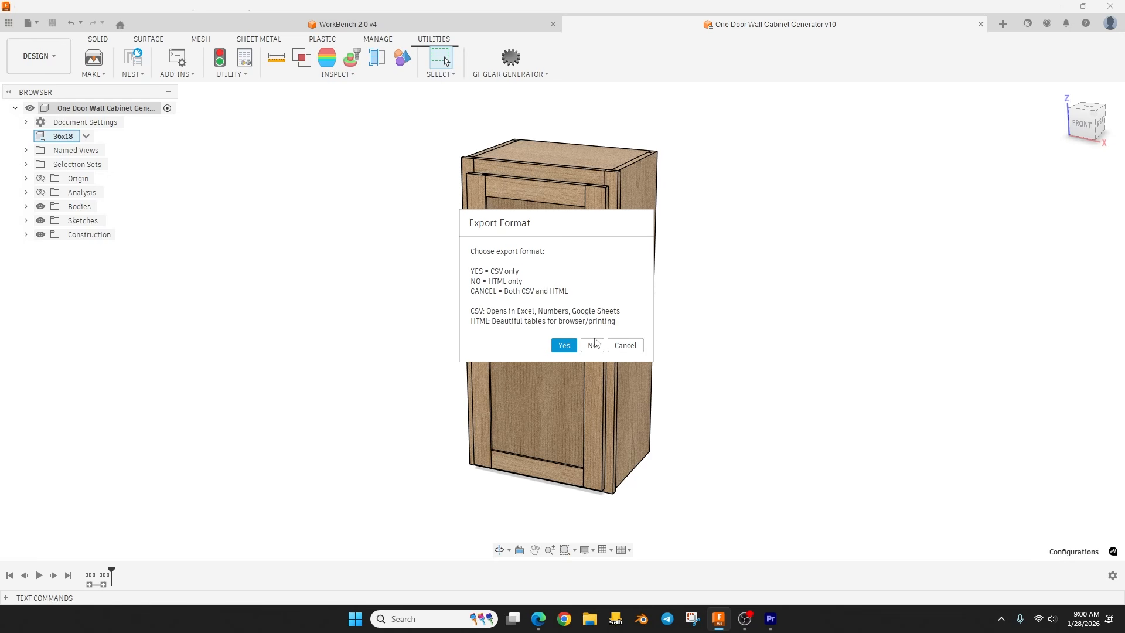
click(565, 346)
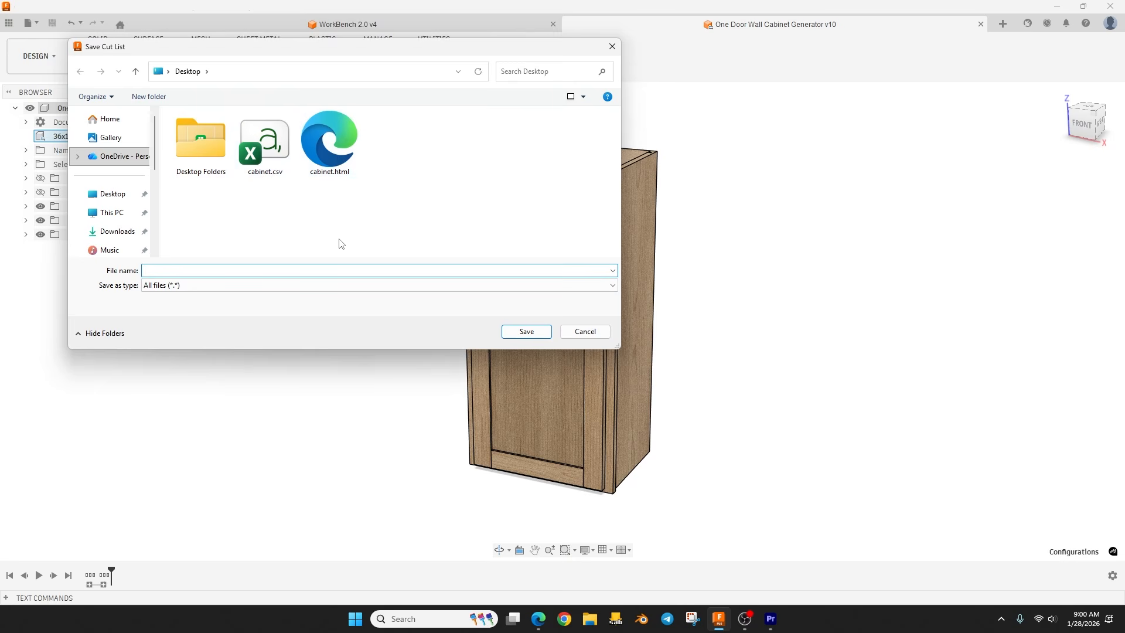
click(190, 287)
click(193, 286)
click(209, 269)
text(cabinet)
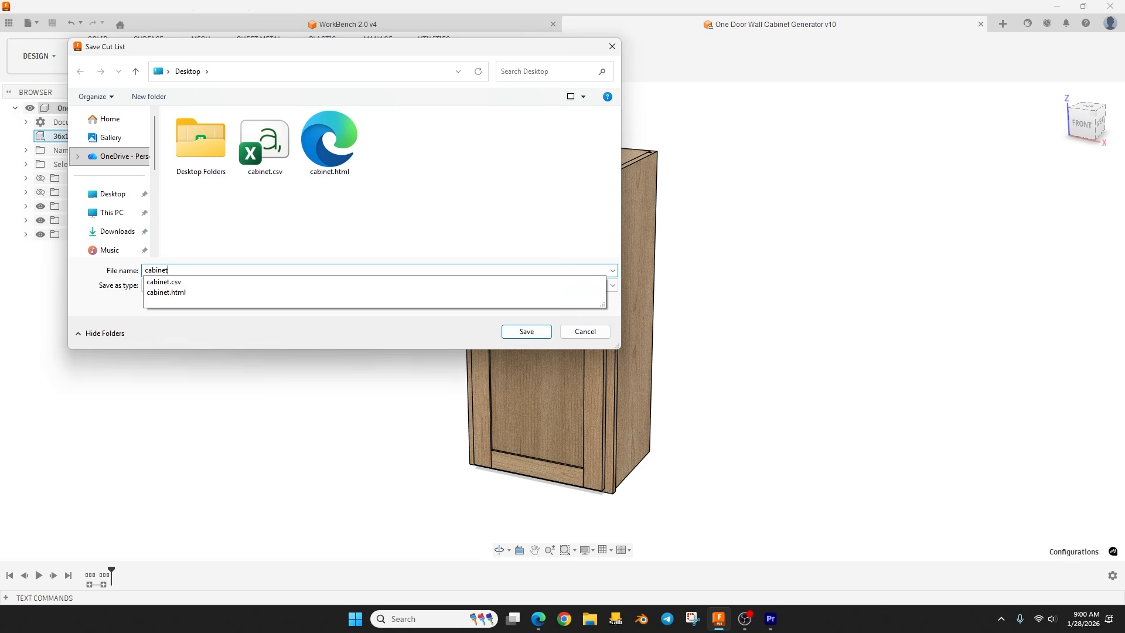
text(.html)
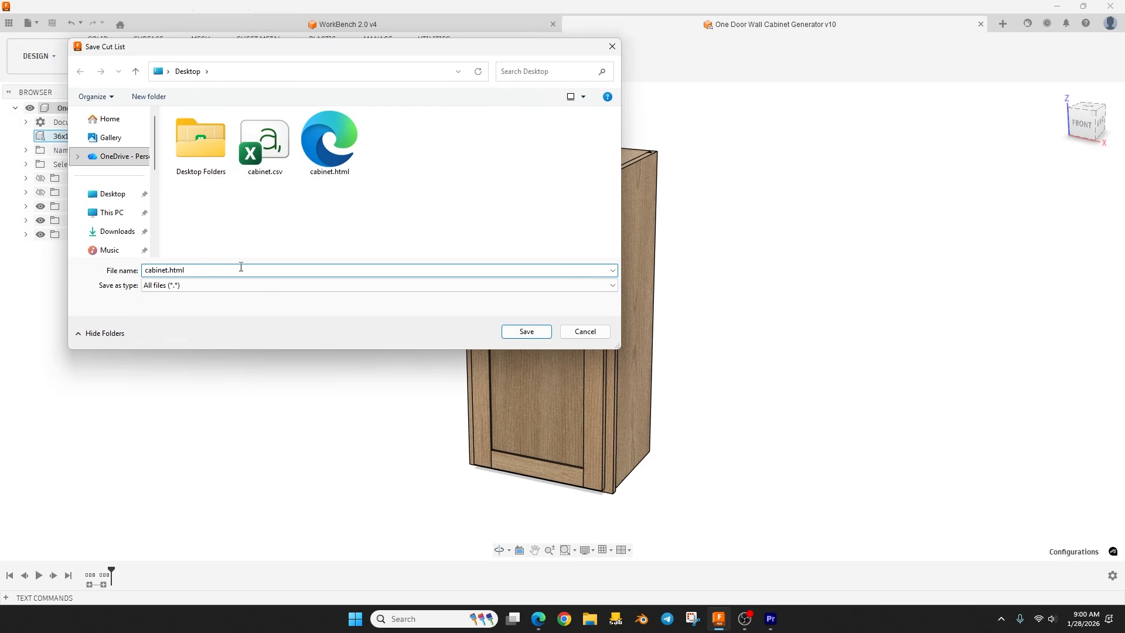
key(BackSpace)
key(BackSpace)
key(BackSpace)
key(BackSpace)
key(BackSpace)
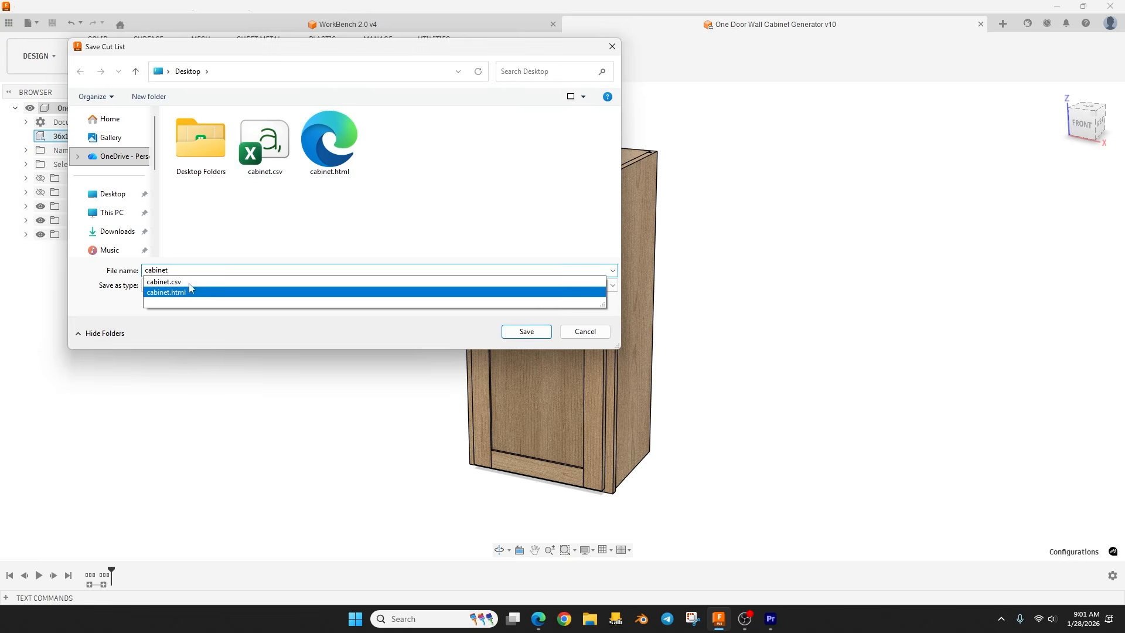
click(172, 327)
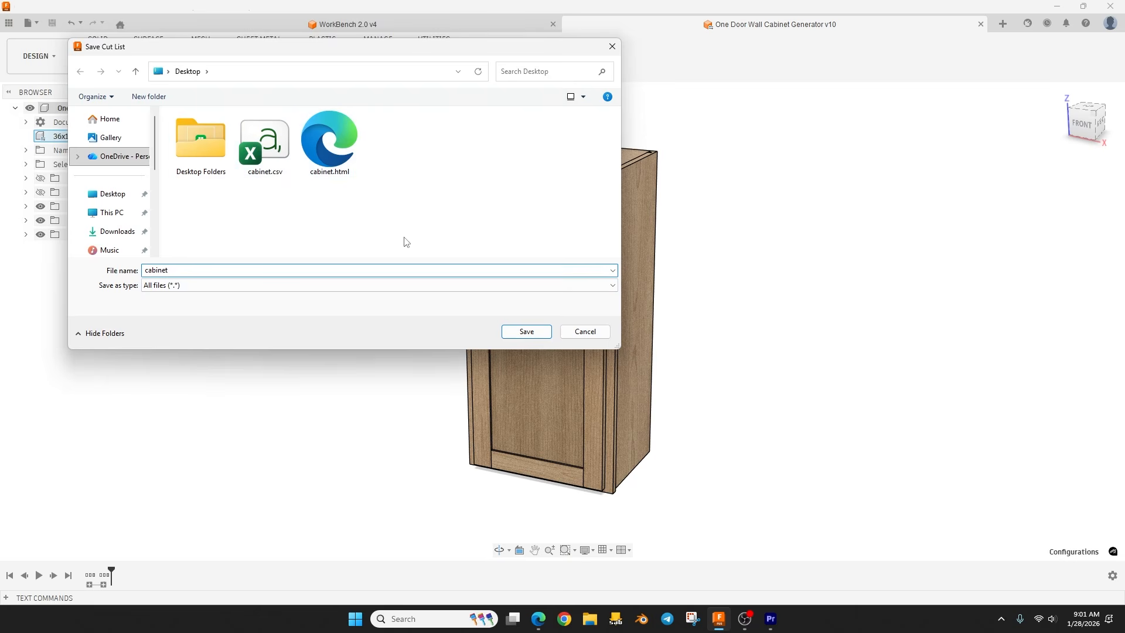
click(579, 330)
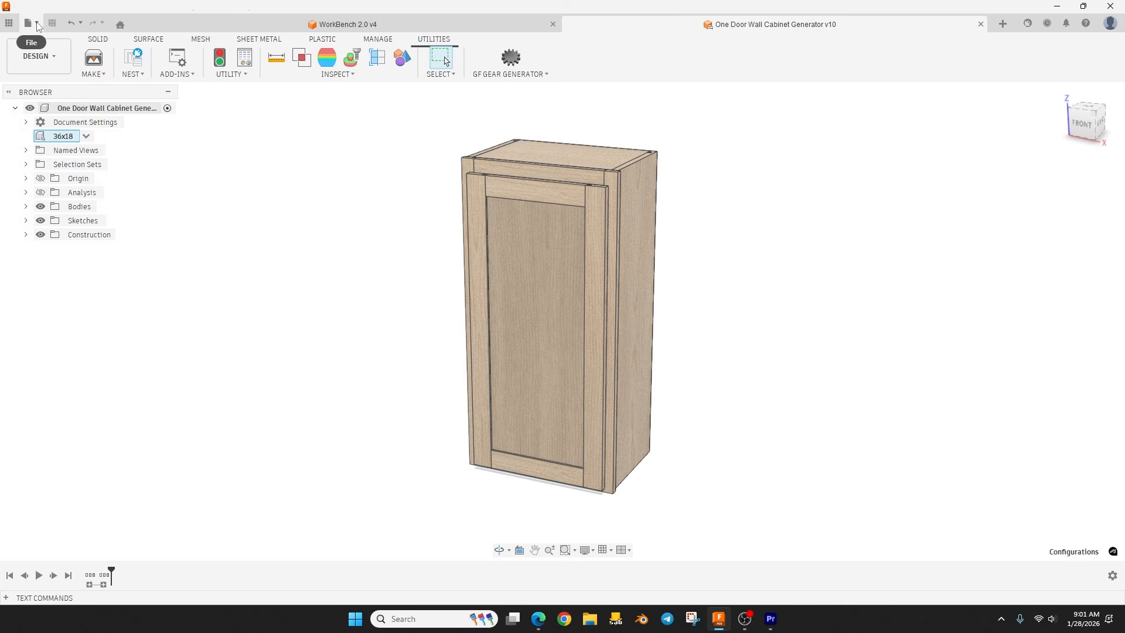
Step: Expand the Text Commands output and examine the cut list of individual cabinet parts in metric and imperial sizes
click(36, 24)
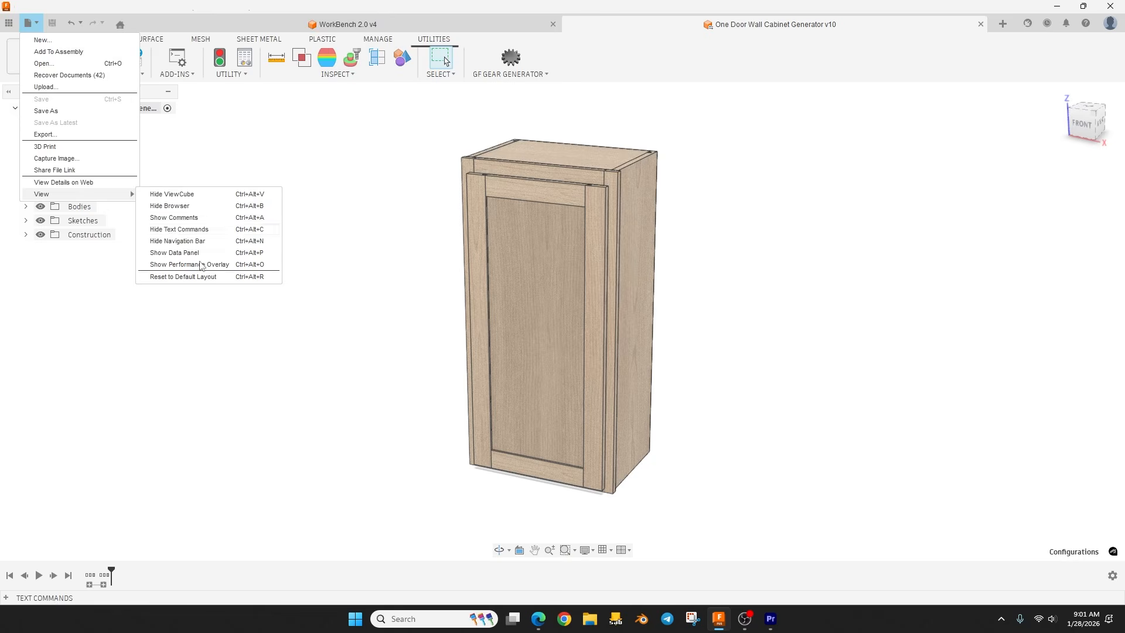
click(236, 308)
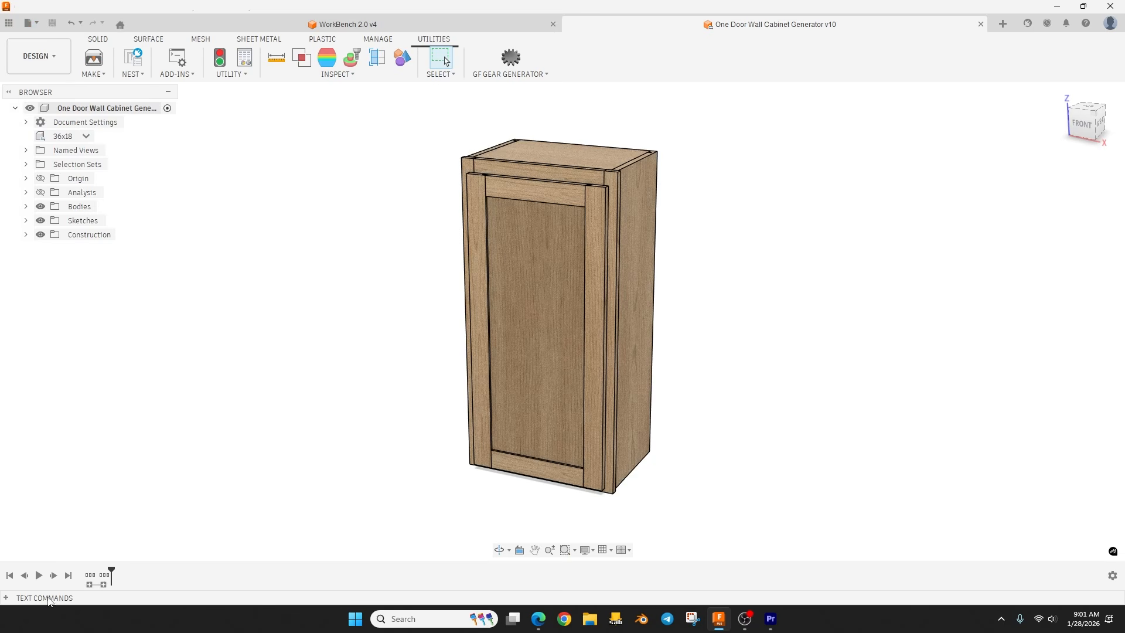
click(11, 599)
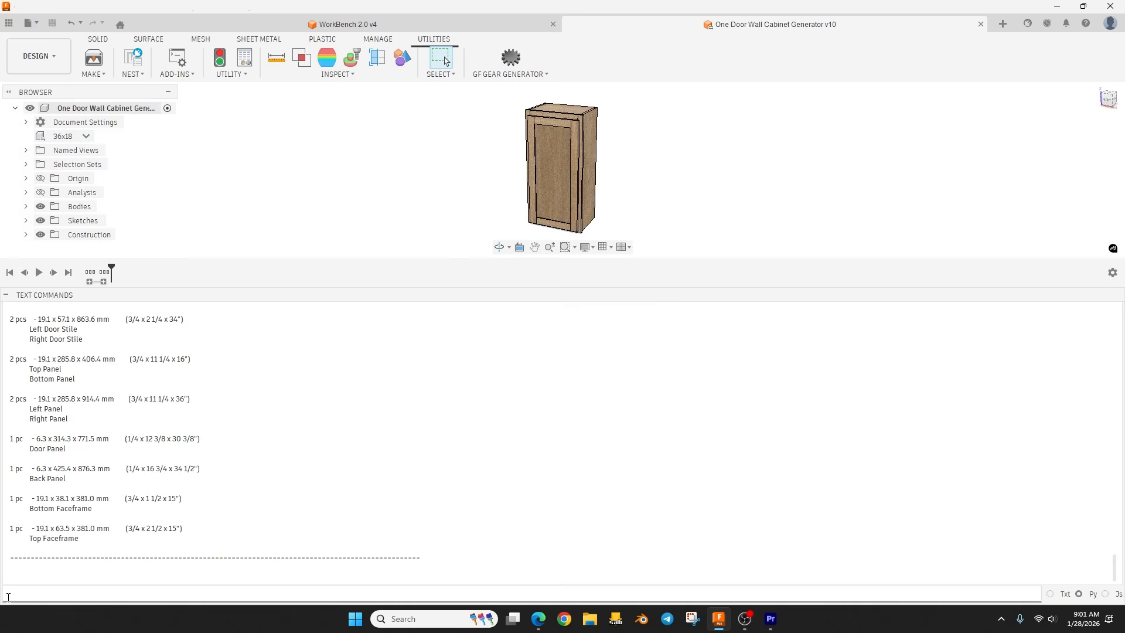
scroll(239, 480, up, 6)
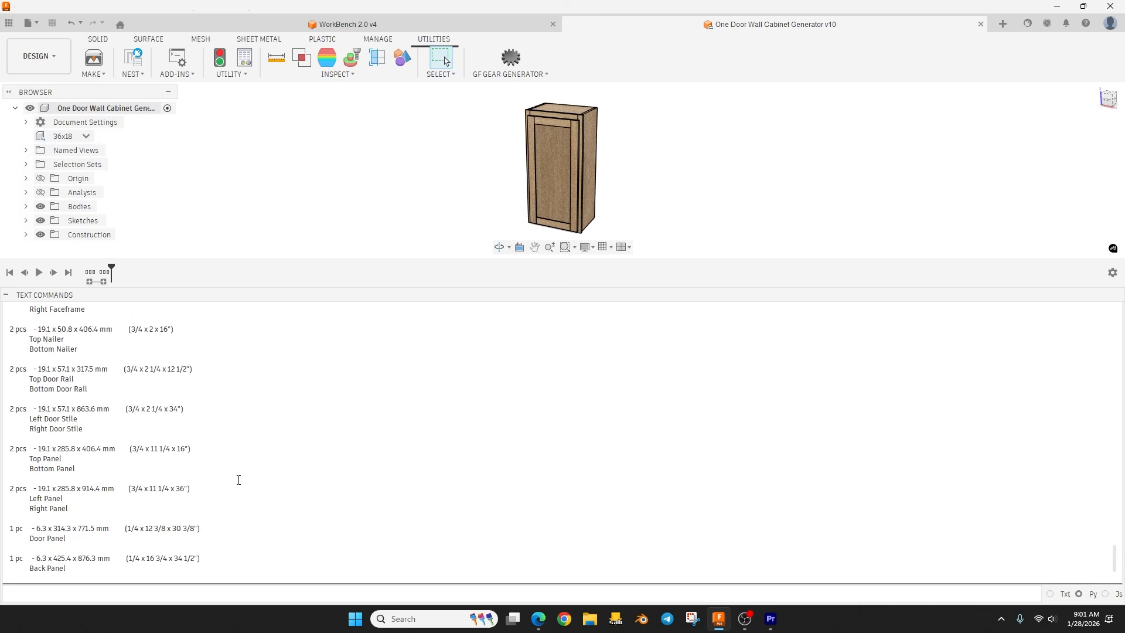
scroll(241, 481, down, 2)
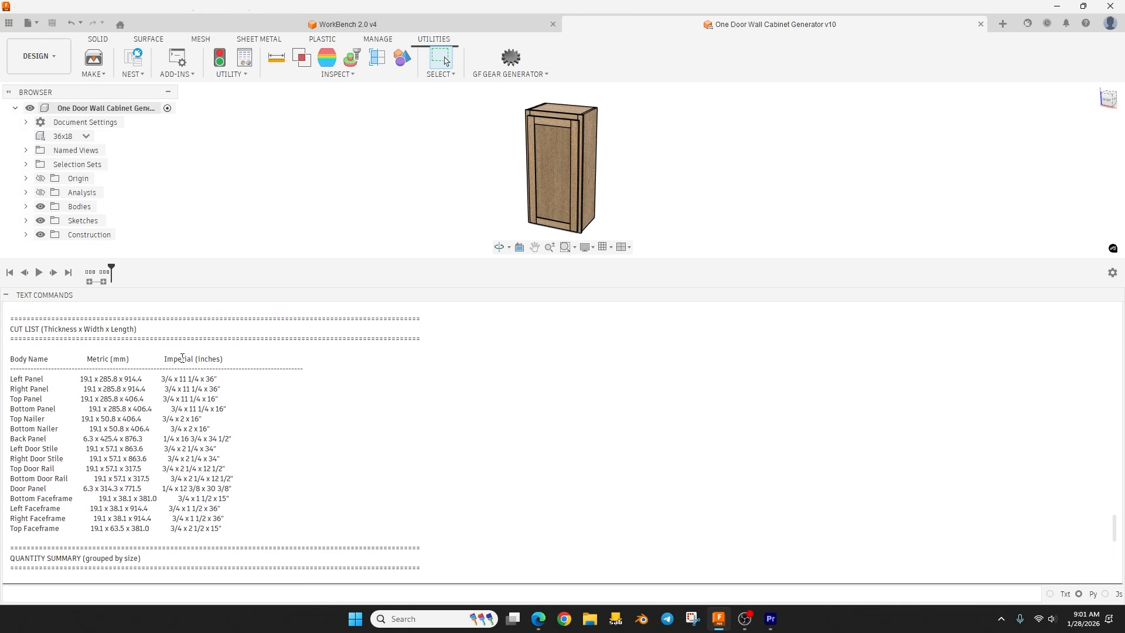
Step: Examine the quantity summary grouped by size in the Text Commands output, and collapse the output
scroll(209, 456, down, 8)
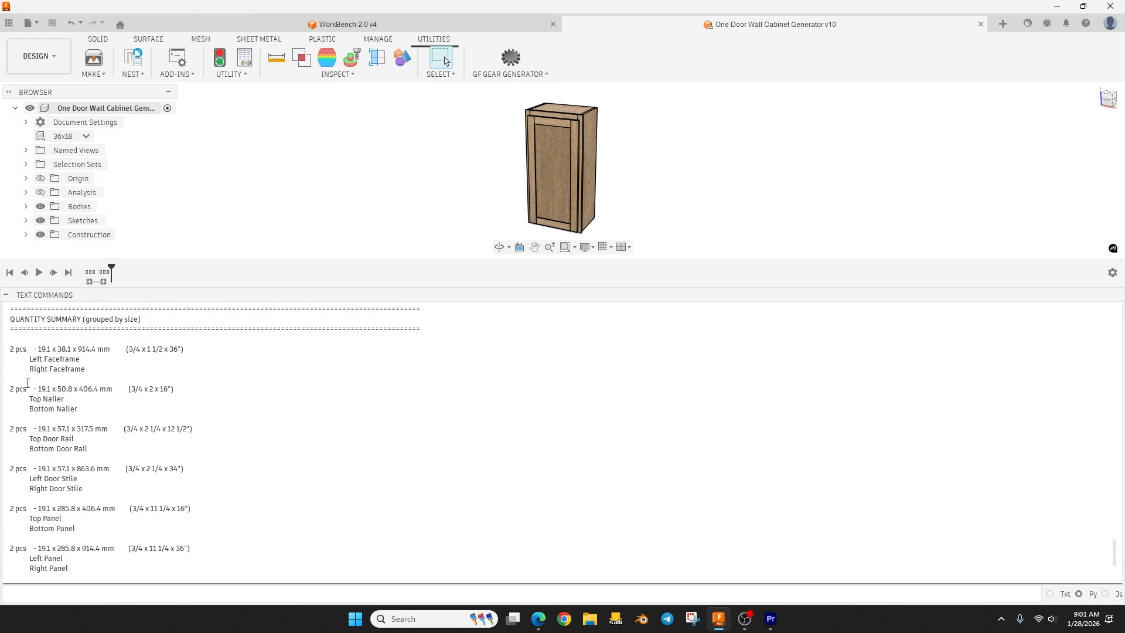
scroll(28, 383, up, 1)
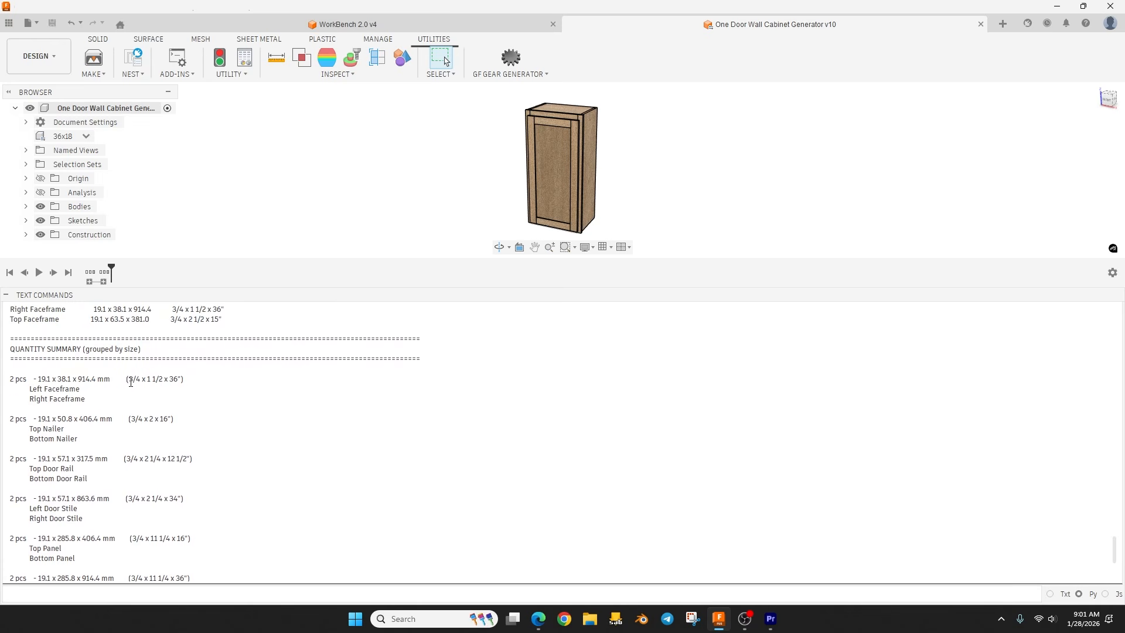
drag(129, 382, 169, 381)
click(189, 409)
scroll(92, 432, down, 6)
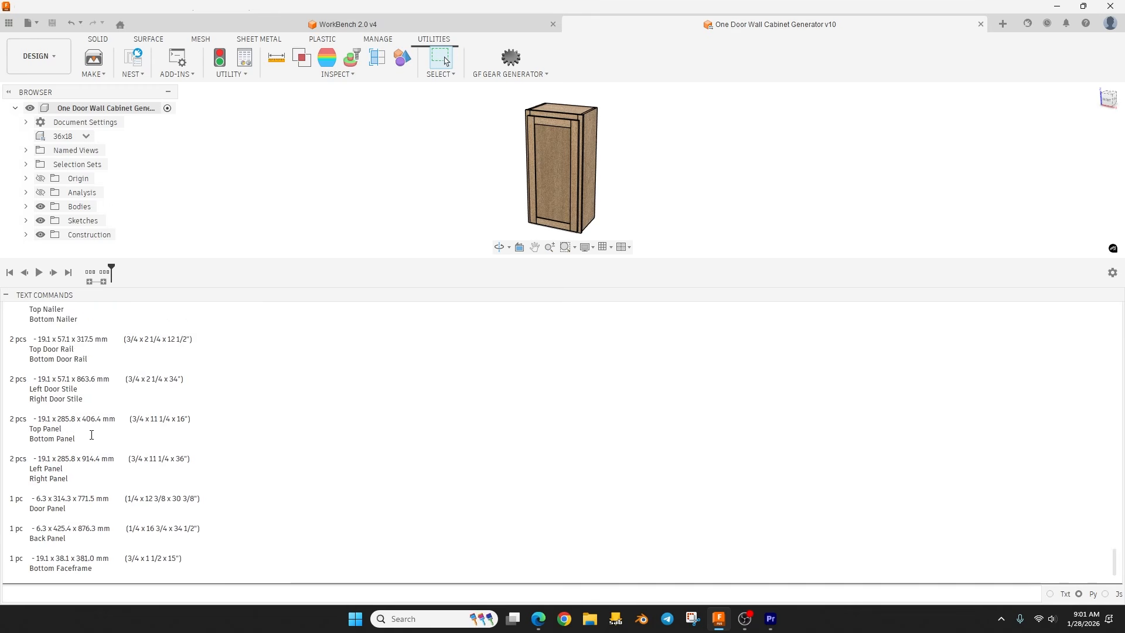
scroll(97, 490, up, 5)
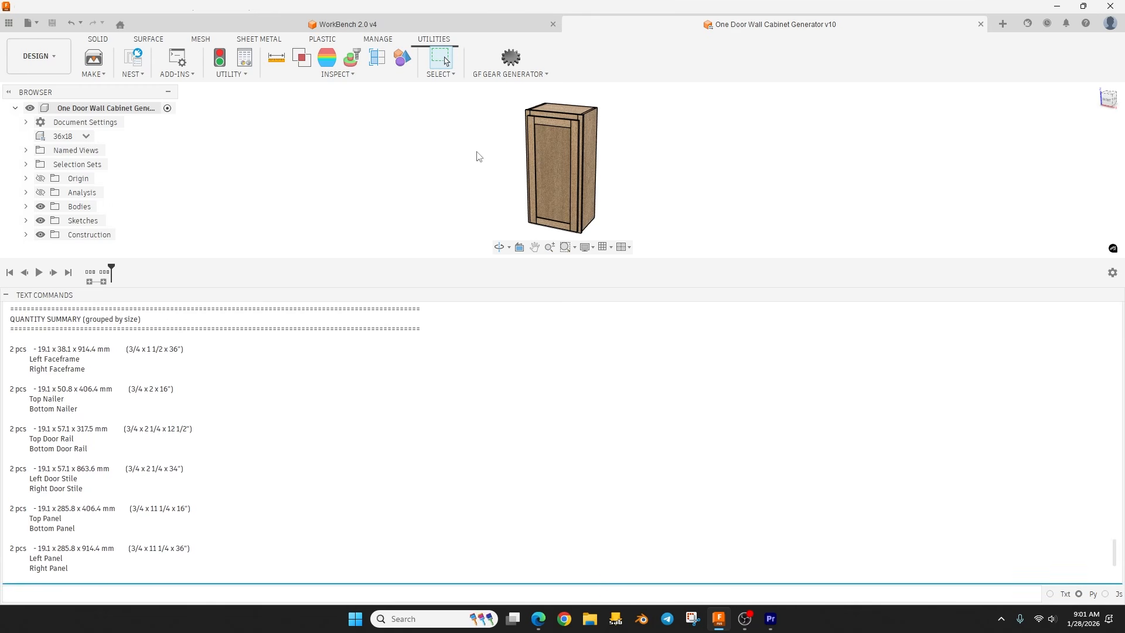
click(6, 295)
Step: Switch to the browser's Google Sheets spreadsheet, examine the WorkBench parts list and quantity summary, and return to the desktop
click(1057, 10)
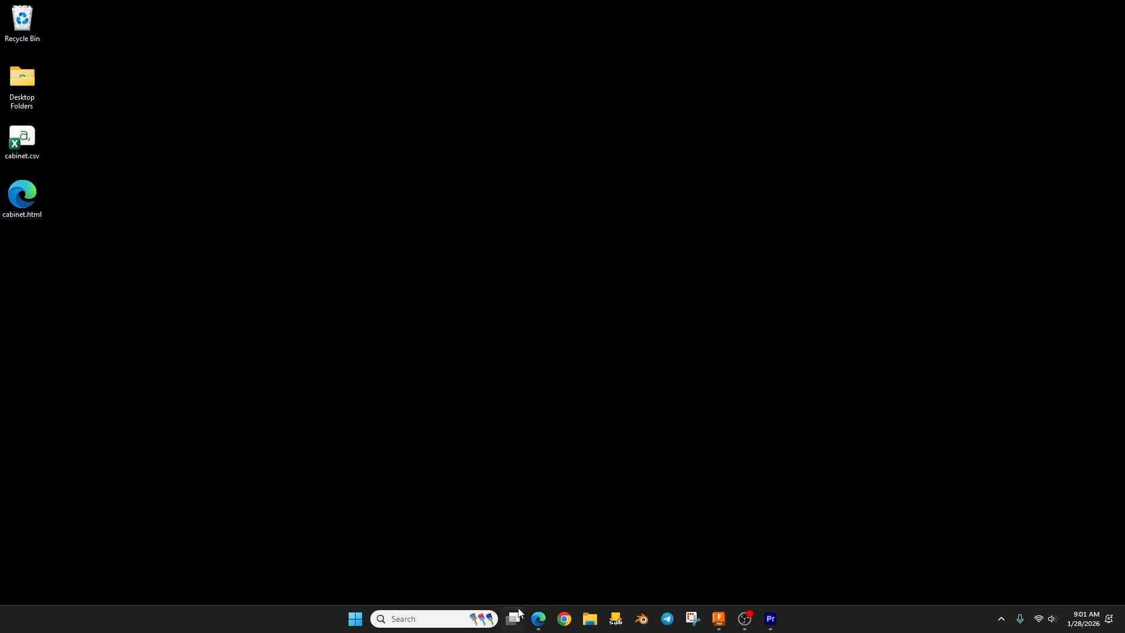
click(539, 619)
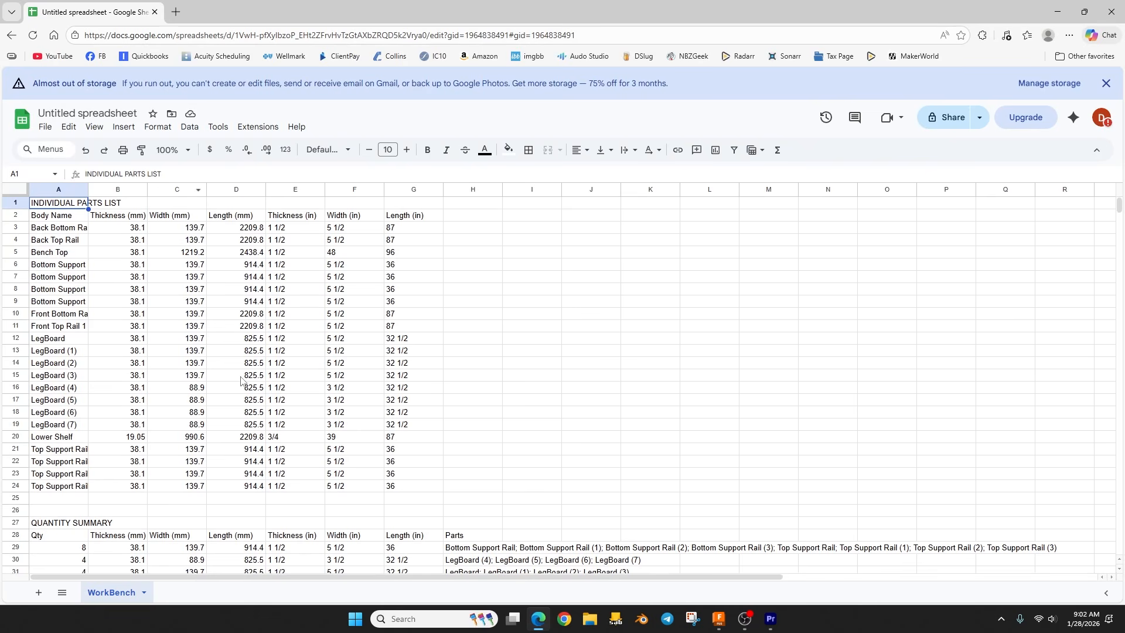
scroll(173, 300, down, 3)
scroll(173, 300, down, 1)
scroll(175, 300, up, 5)
click(1058, 12)
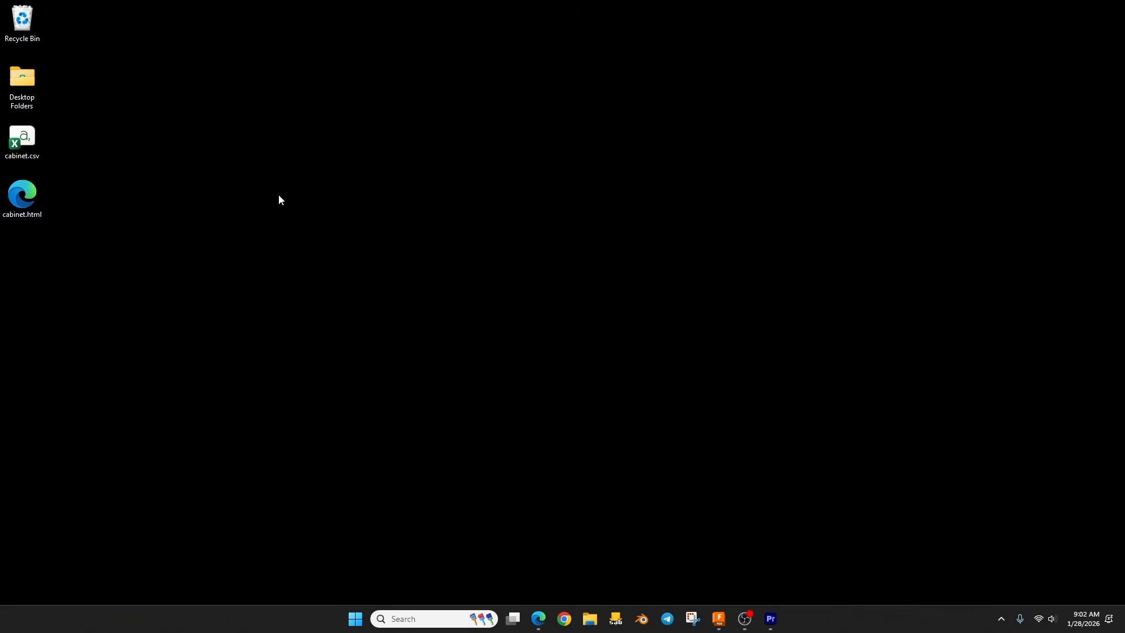
Step: Open cabinet.html from the desktop and examine the cut list's individual parts table down to the quantity summary
double_click(24, 200)
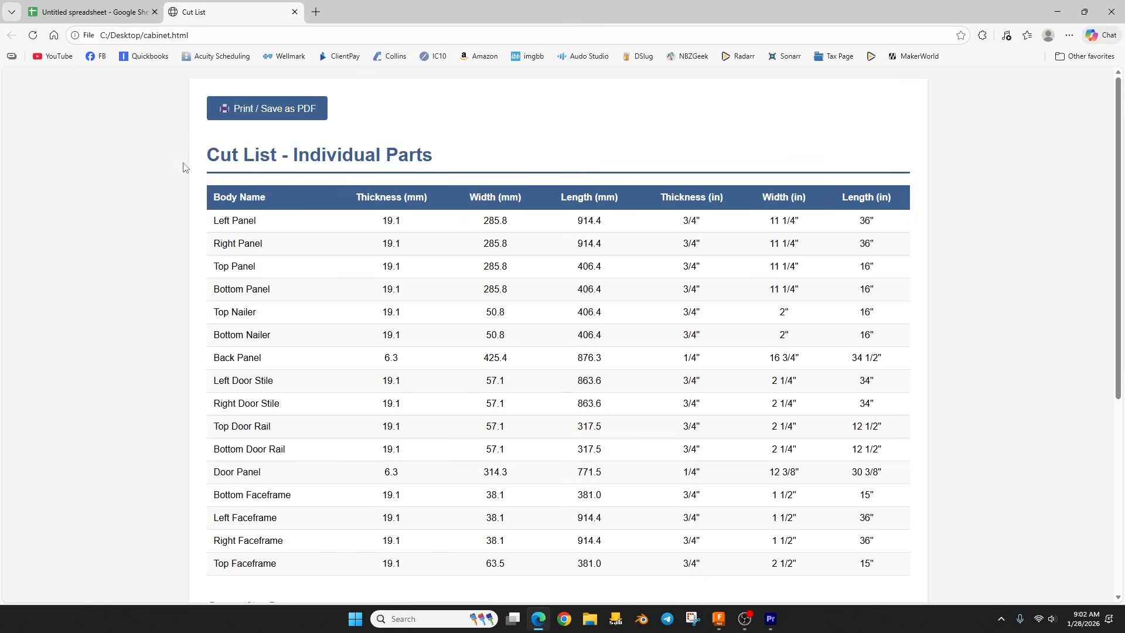
scroll(252, 175, down, 1)
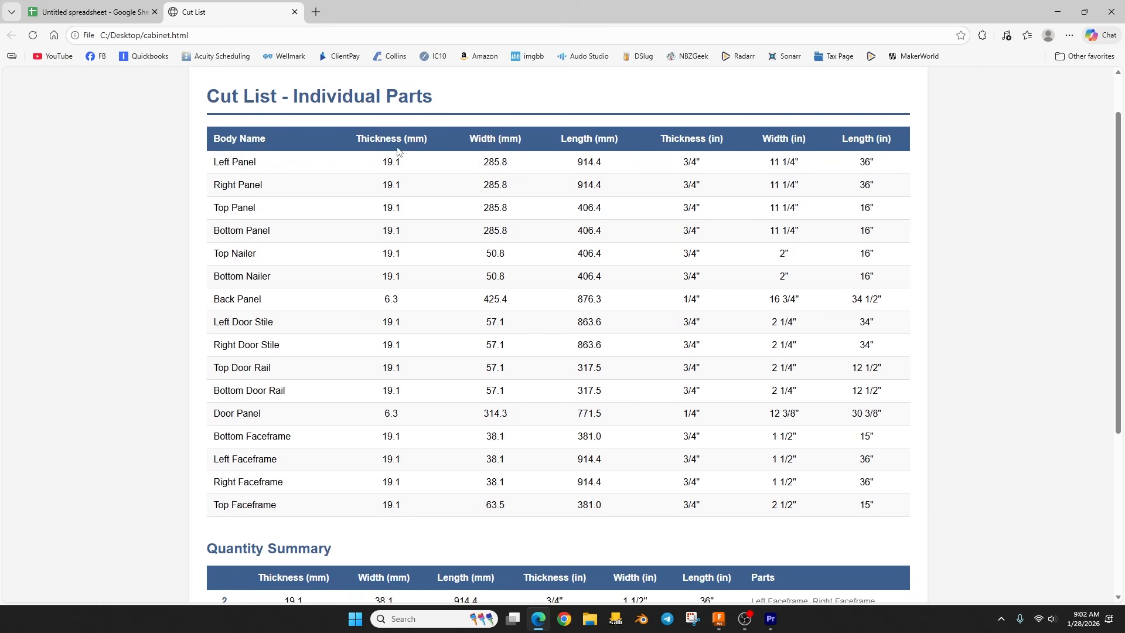
scroll(580, 256, down, 3)
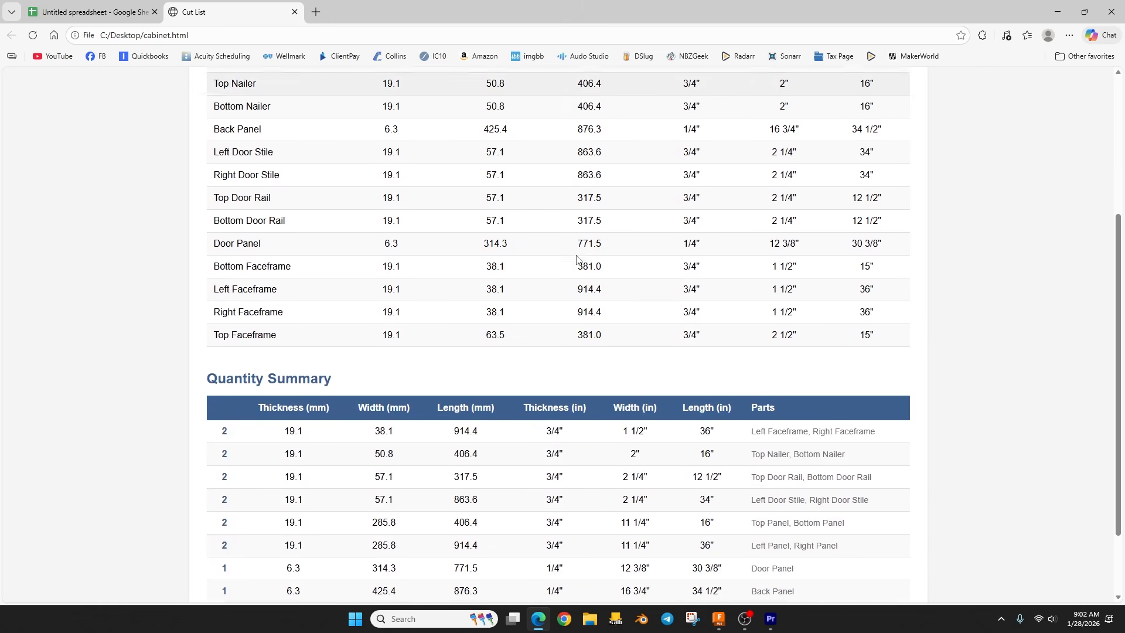
scroll(577, 259, down, 2)
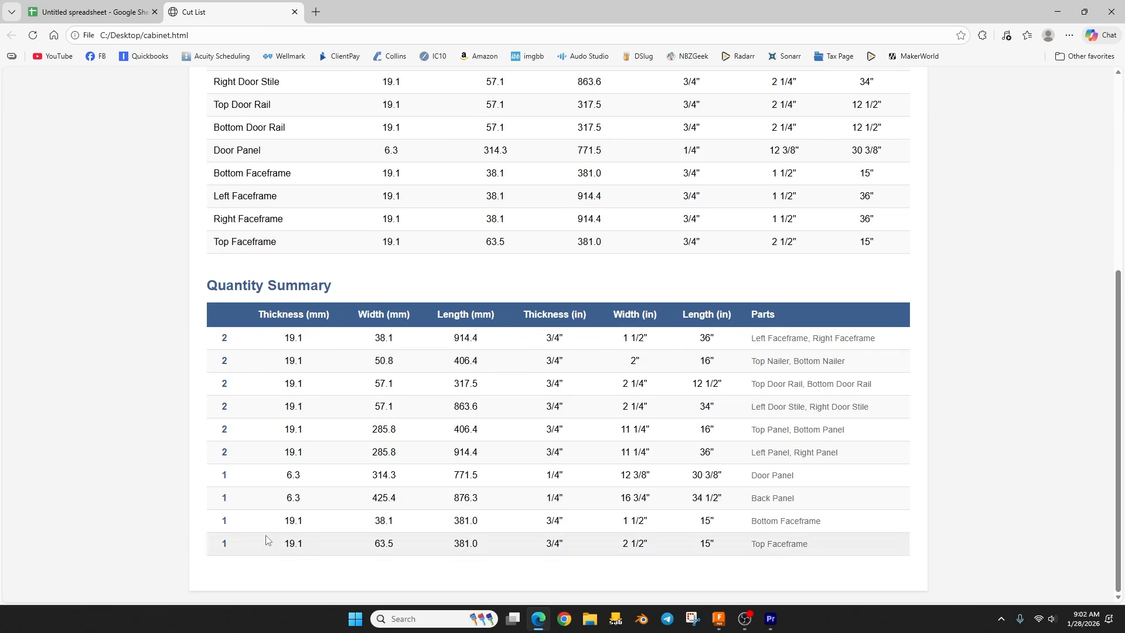
Step: Examine the faceframe quantity and imperial sizes in the quantity summary, look over the whole cut list page, and close the browser
double_click(224, 338)
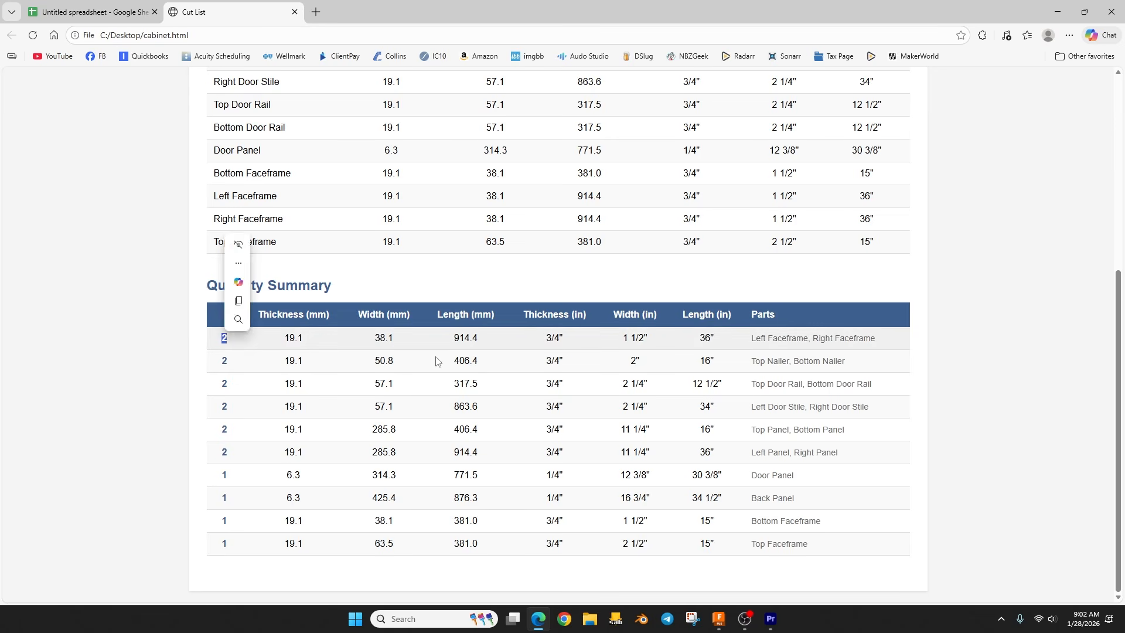
drag(543, 338, 717, 339)
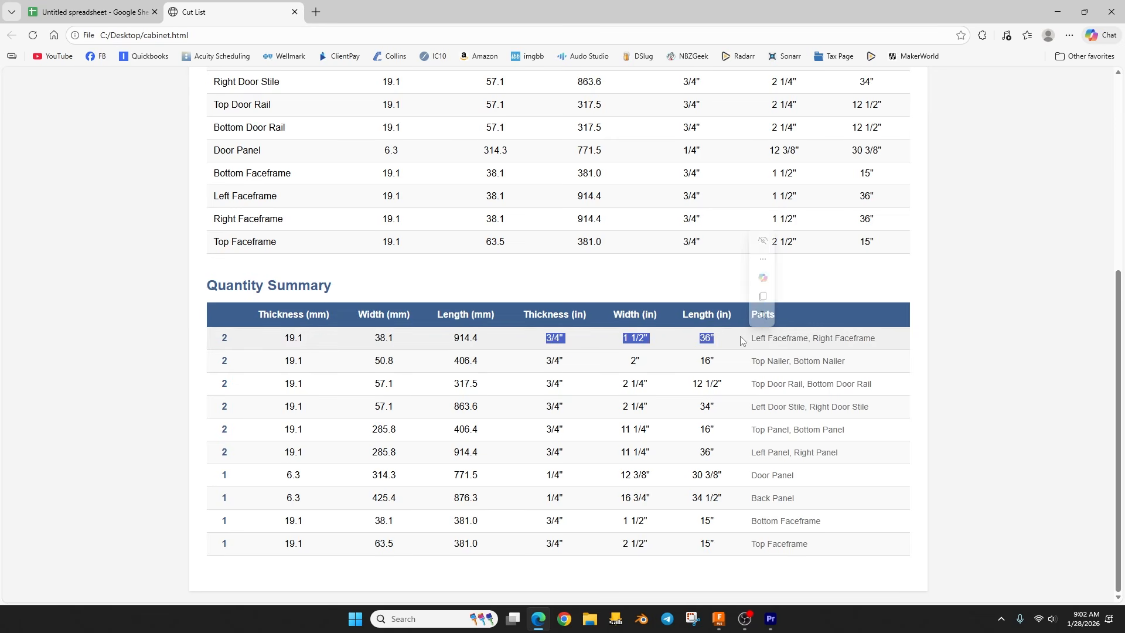
click(728, 392)
scroll(447, 220, up, 5)
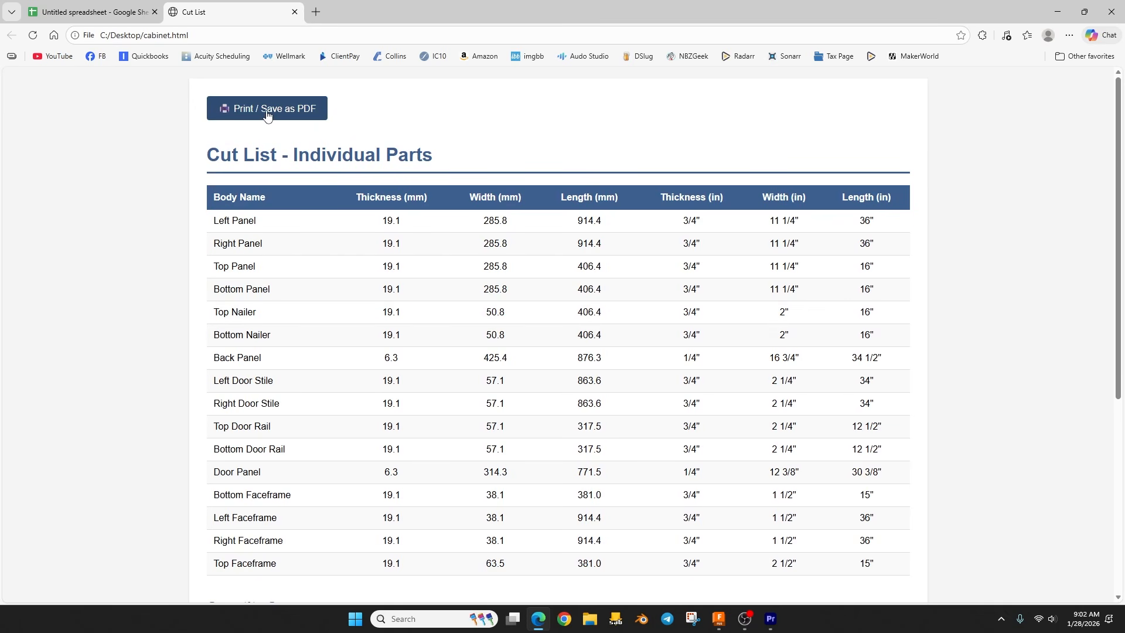
scroll(442, 301, down, 5)
scroll(519, 414, up, 5)
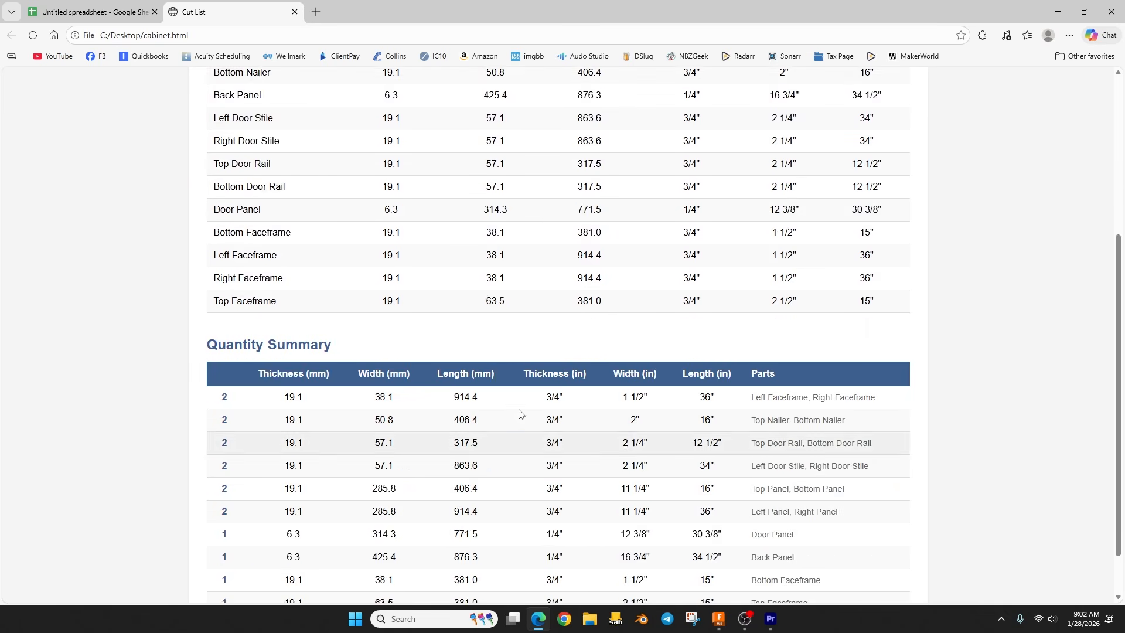
click(1102, 12)
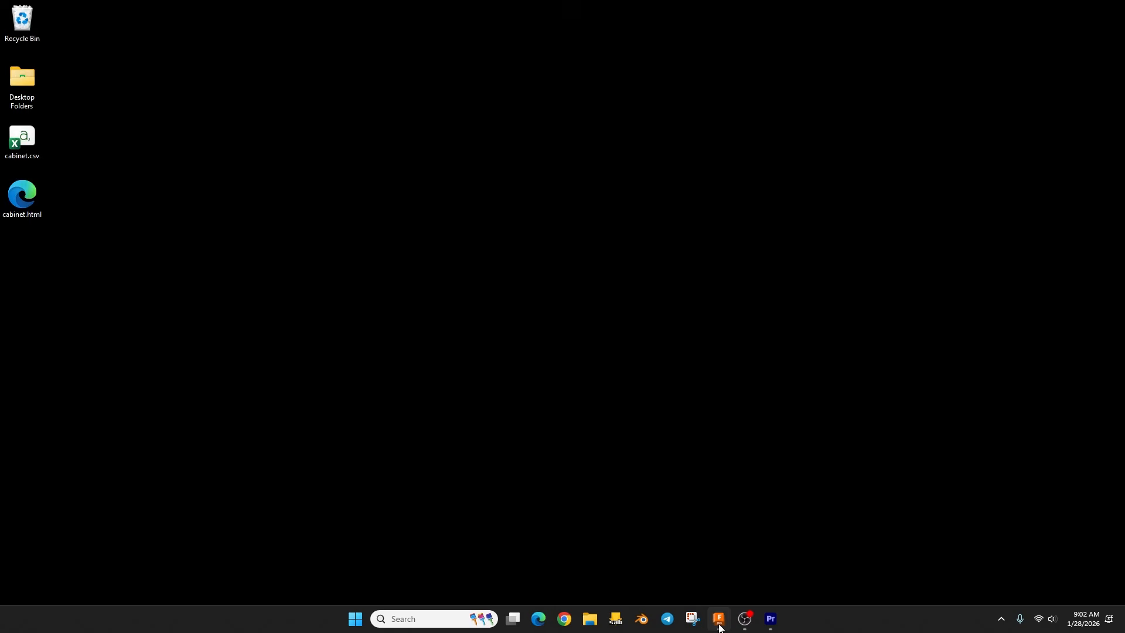
Step: Switch back to Fusion and view the wall cabinet model from its front and right side
click(719, 619)
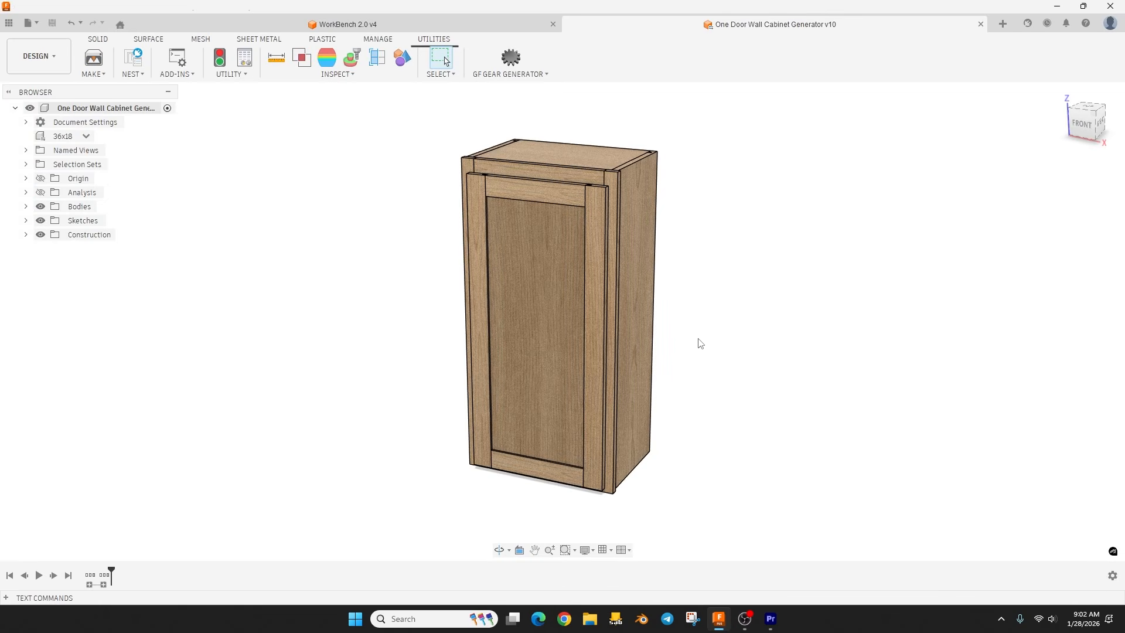
mouse_move(699, 342)
shift+middle_down()
mouse_move(727, 340)
mouse_move(742, 355)
mouse_move(692, 347)
shift+middle_up()
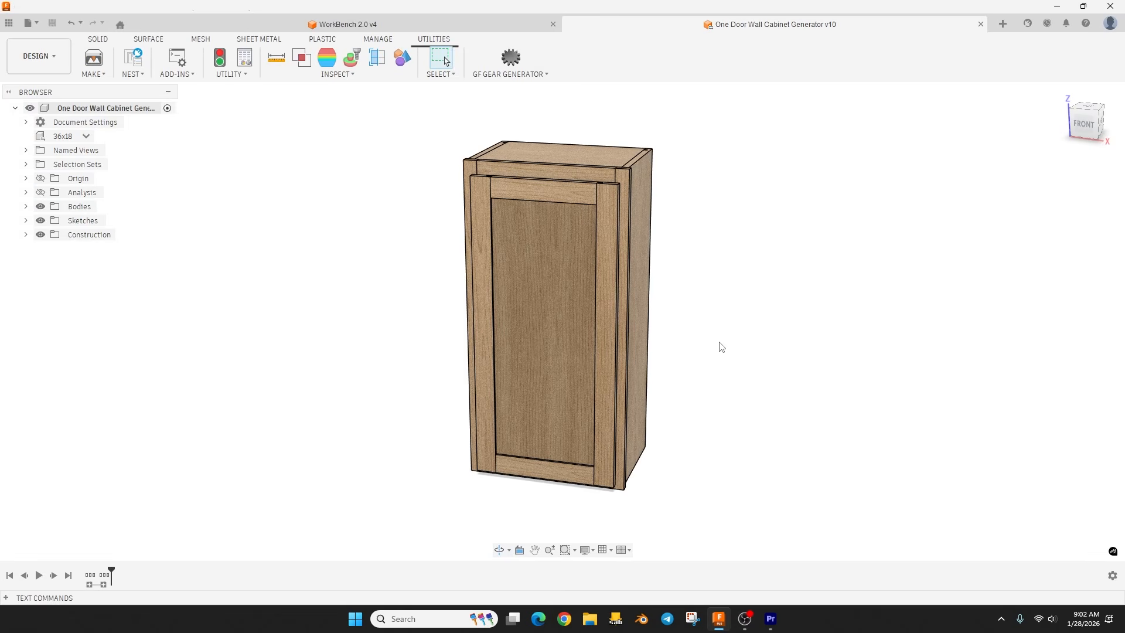
shift+middle_drag(728, 346, 701, 343)
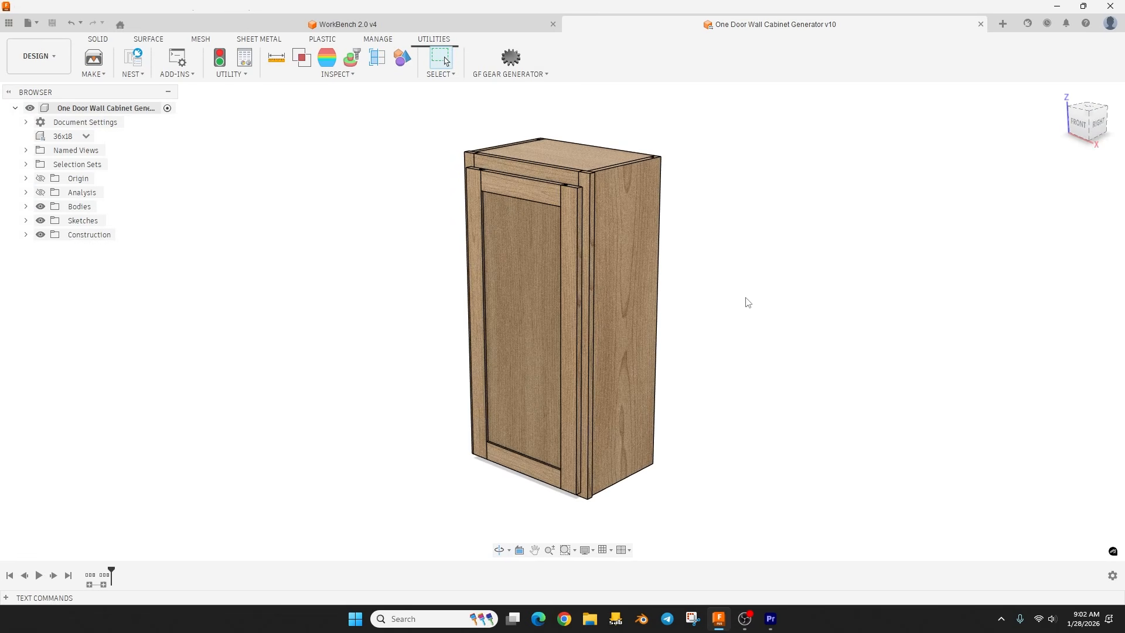